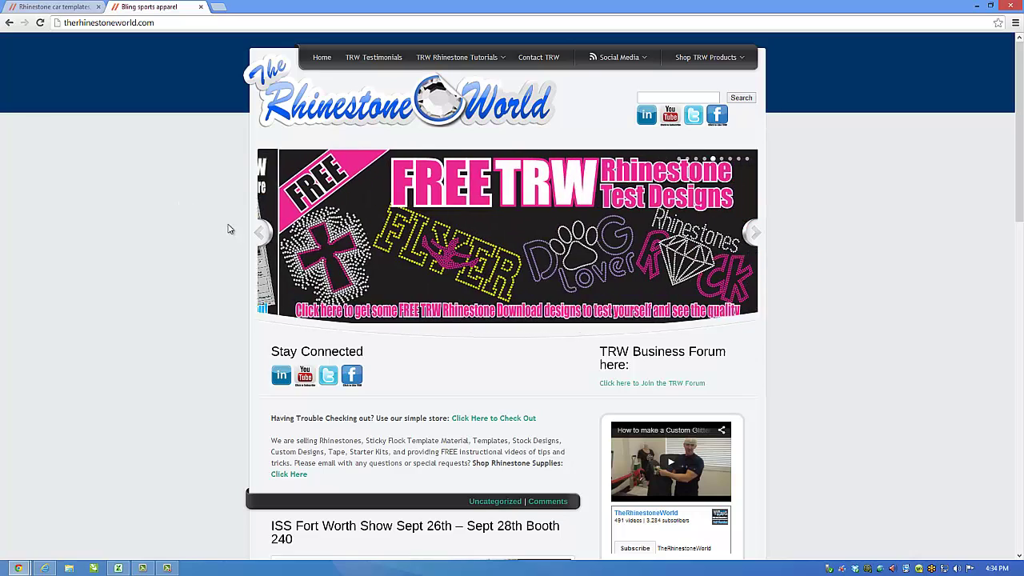
{"action": "left_click", "coordinate": [260, 232]}
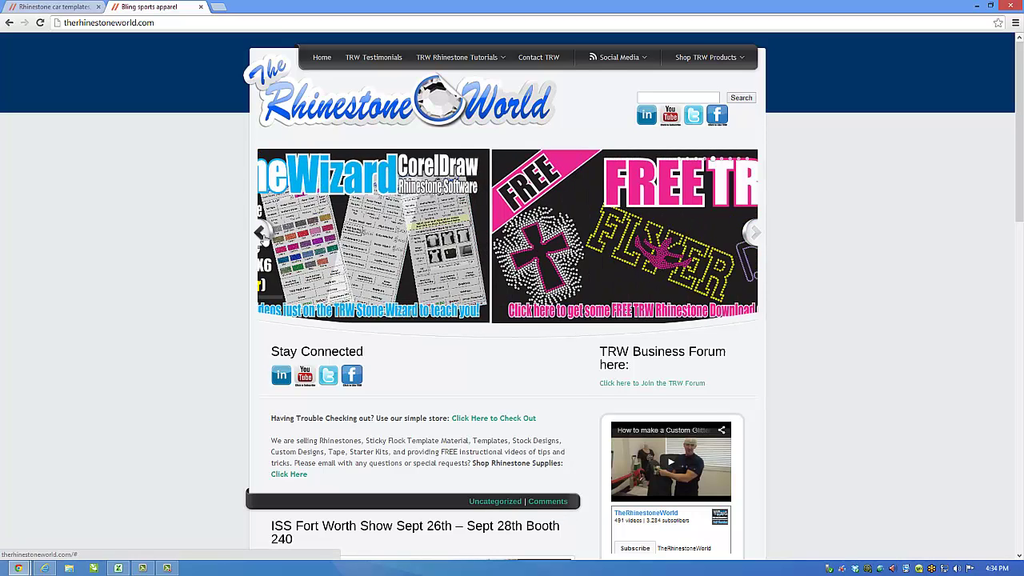
{"action": "left_click", "coordinate": [262, 233]}
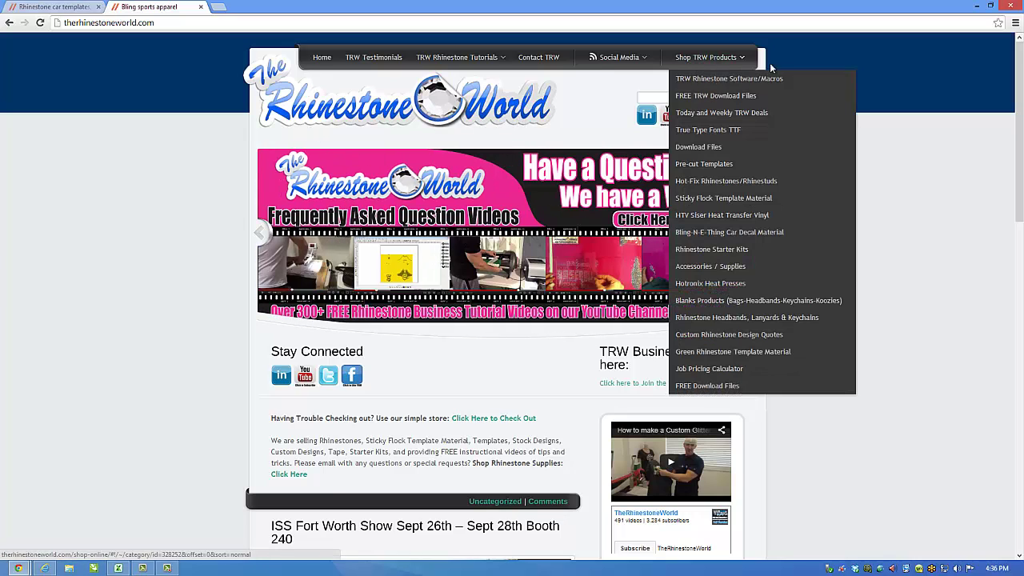
Open the 14 Day Trial product page of TRW Stone Wizard Ver. 1.12 from the store's TRW Rhinestone Software/Macros category.
{"action": "mouse_move", "coordinate": [716, 59]}
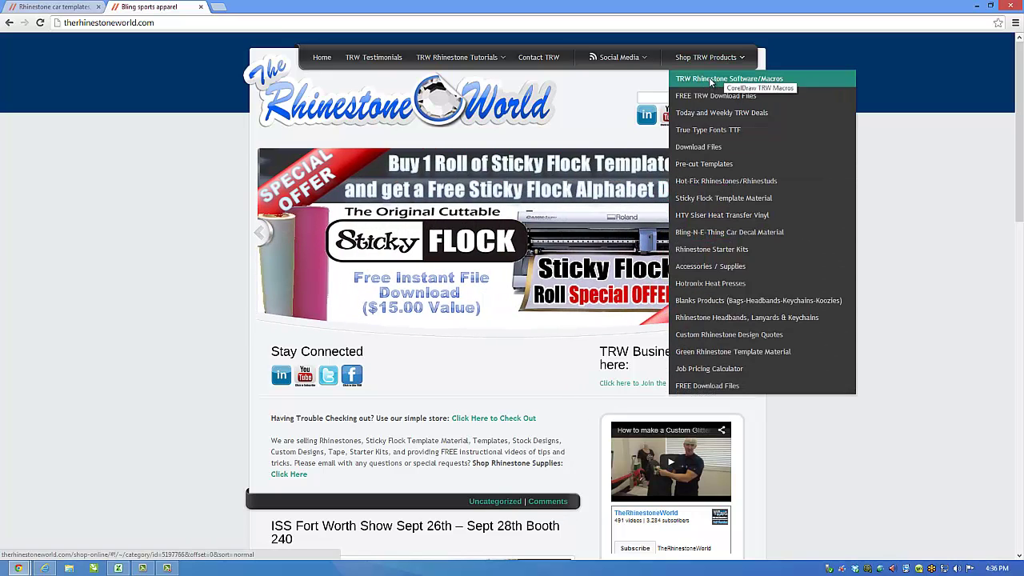
{"action": "left_click", "coordinate": [710, 80]}
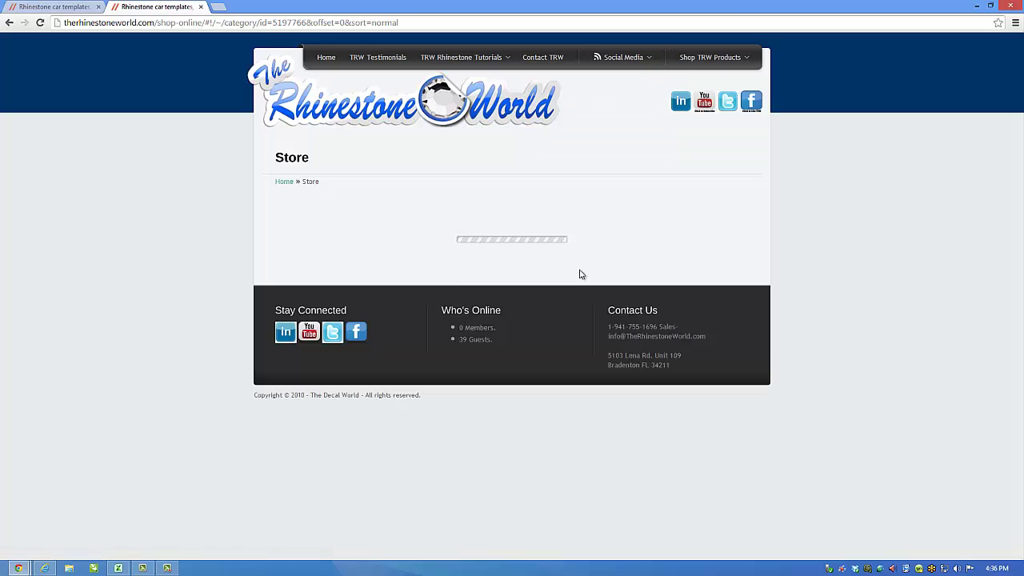
{"action": "scroll", "coordinate": [427, 346], "scroll_direction": "down", "scroll_amount": 1}
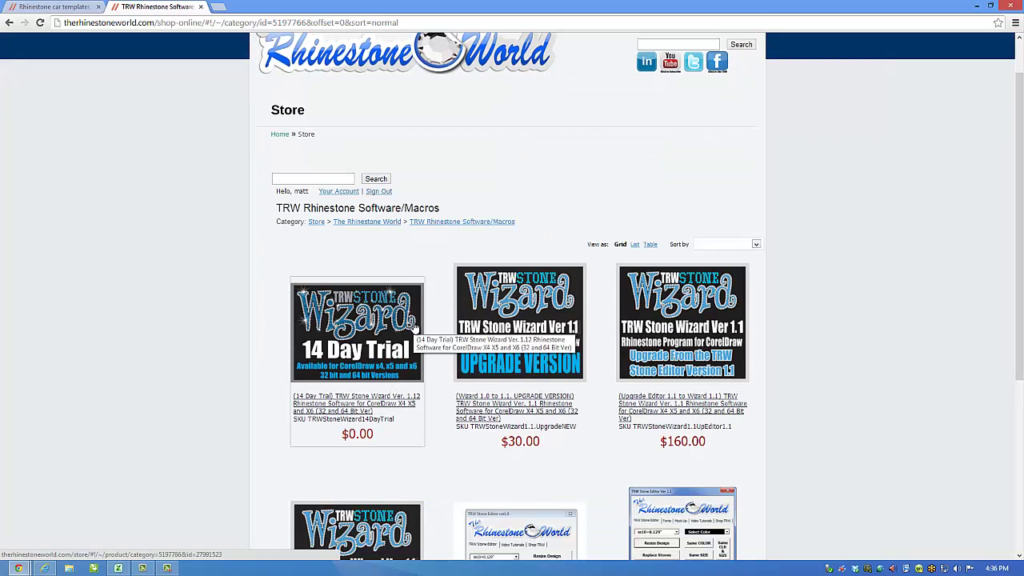
{"action": "scroll", "coordinate": [415, 328], "scroll_direction": "down", "scroll_amount": 1}
{"action": "scroll", "coordinate": [417, 325], "scroll_direction": "down", "scroll_amount": 3}
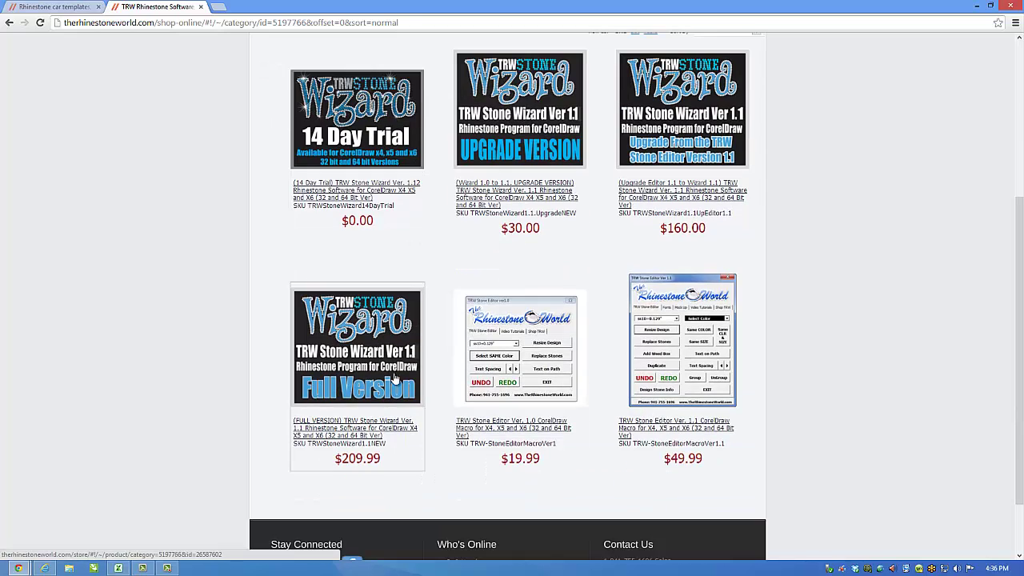
{"action": "scroll", "coordinate": [399, 367], "scroll_direction": "up", "scroll_amount": 1}
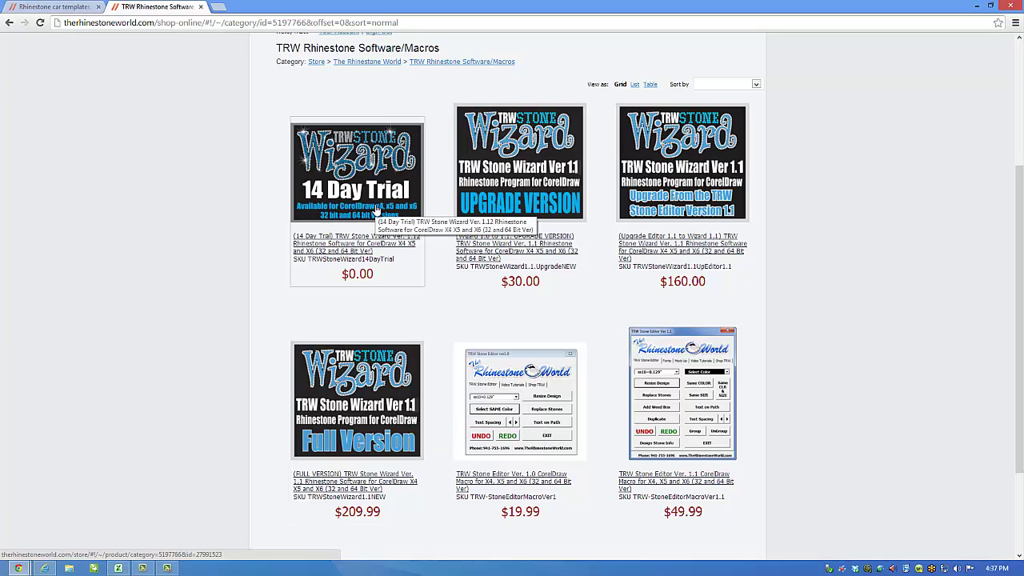
{"action": "left_click", "coordinate": [372, 187]}
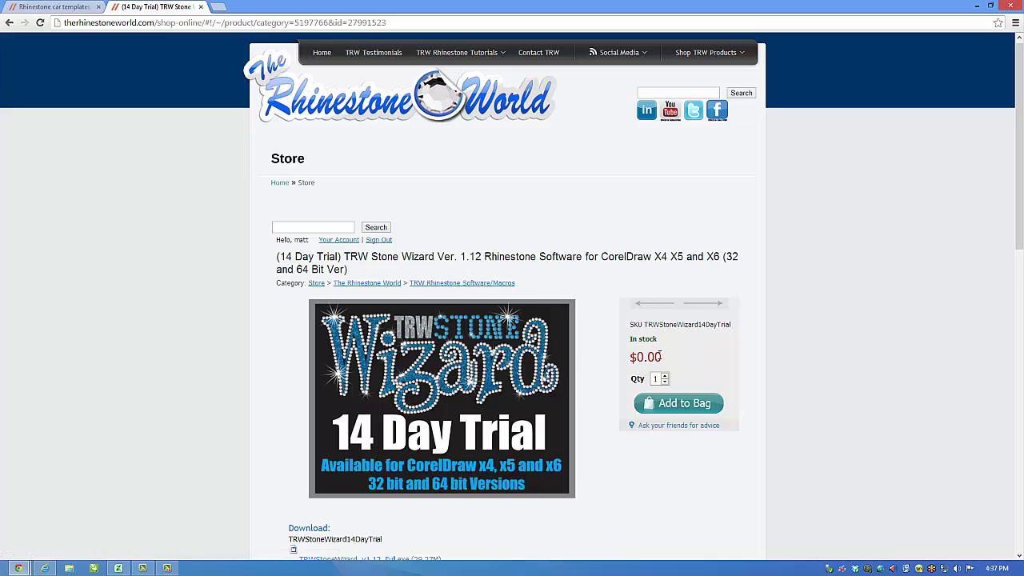
{"action": "scroll", "coordinate": [656, 355], "scroll_direction": "down", "scroll_amount": 1}
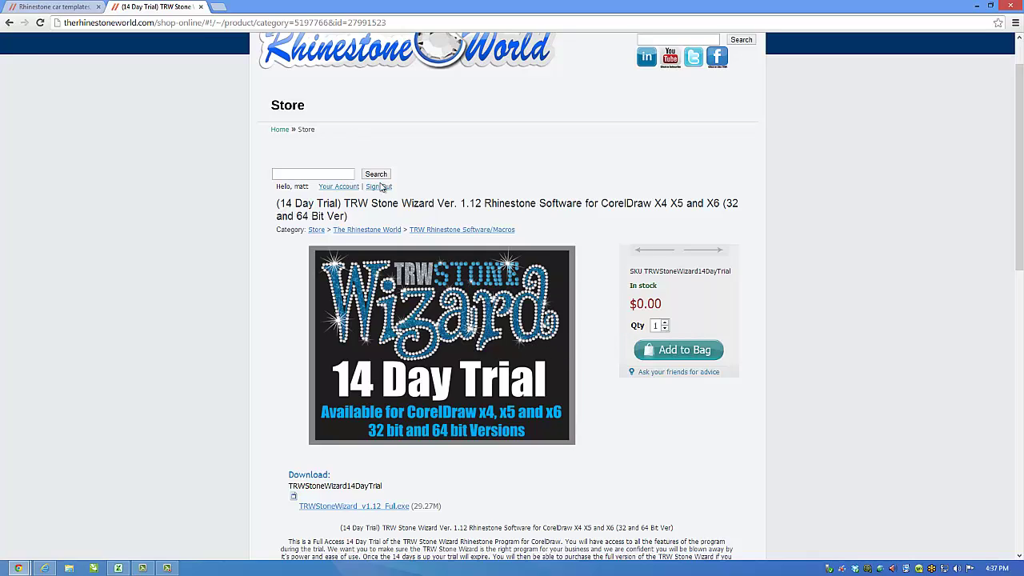
Download TRWStoneWizard_v1.12_Full.exe from the 14 Day Trial order in the account's order history.
{"action": "left_click", "coordinate": [337, 188]}
{"action": "left_click", "coordinate": [361, 233]}
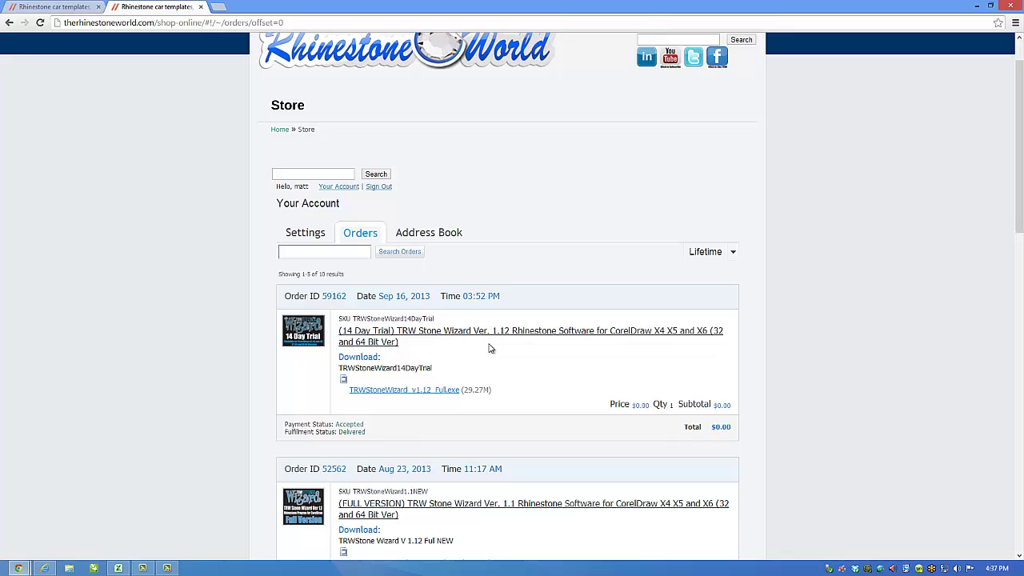
{"action": "left_click", "coordinate": [445, 392]}
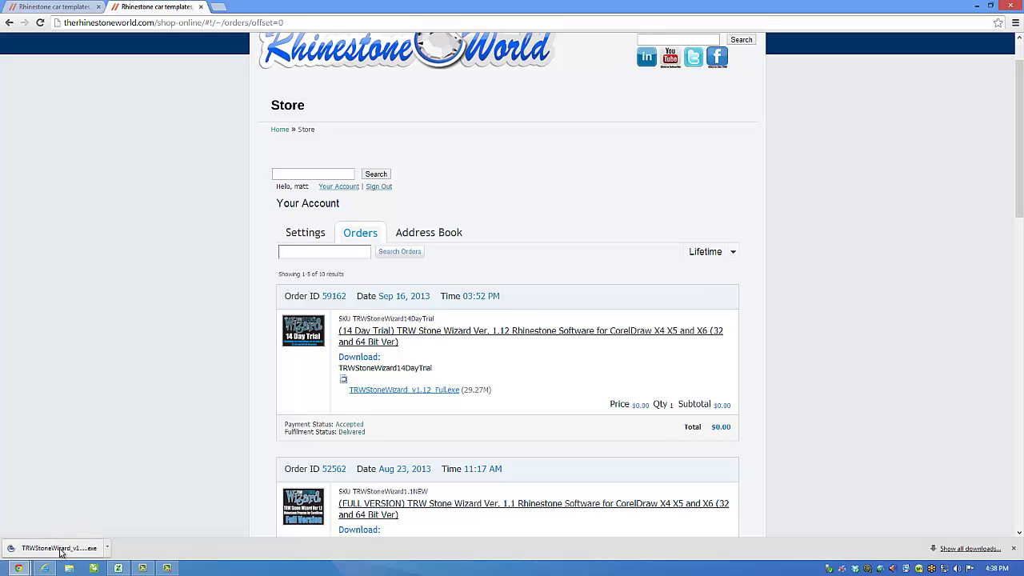
Run the downloaded TRW Stone Wizard installer despite the SmartScreen block and allow it to make changes to the computer.
{"action": "left_click", "coordinate": [66, 549]}
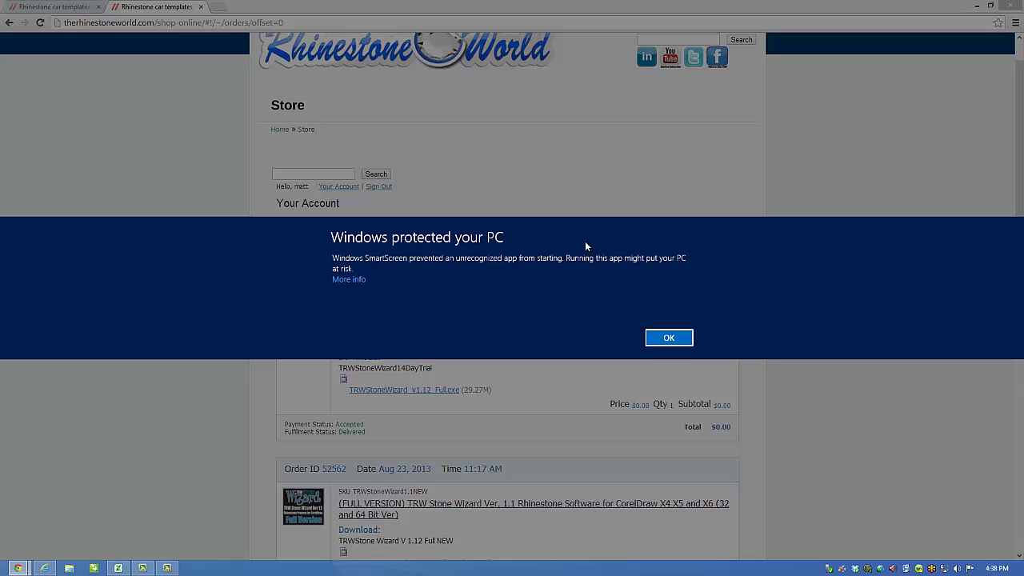
{"action": "left_click", "coordinate": [348, 280]}
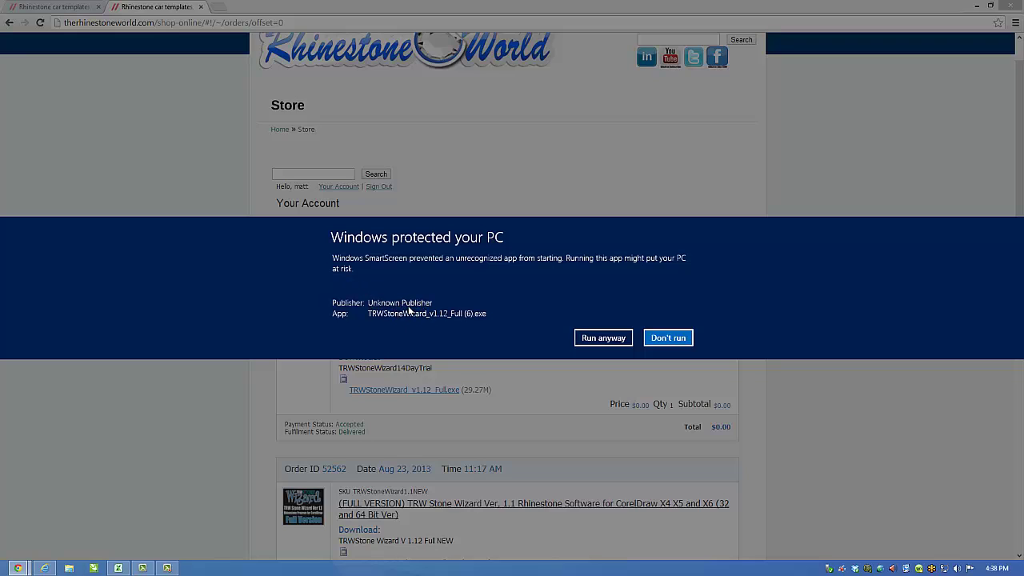
{"action": "left_click", "coordinate": [602, 338]}
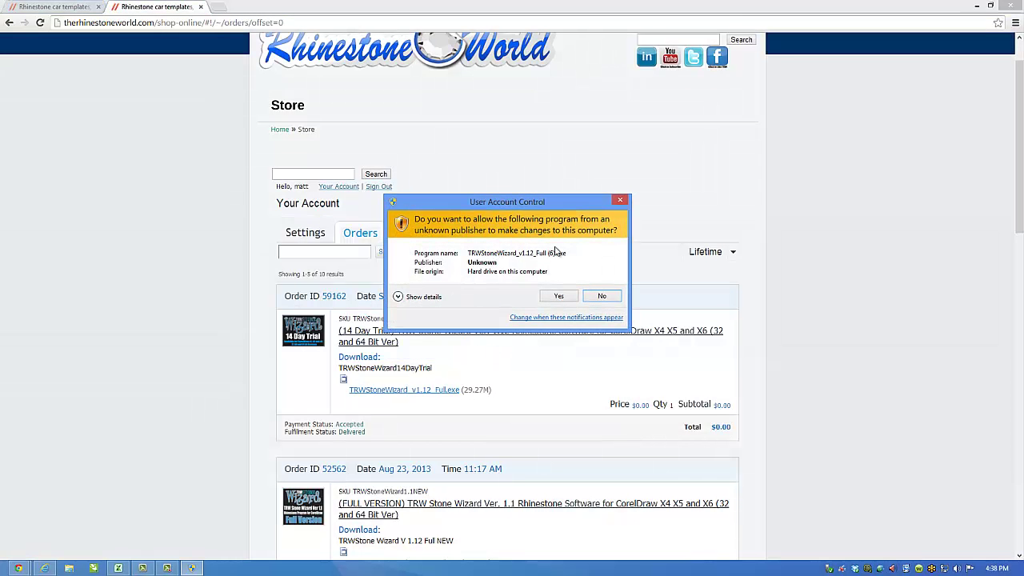
{"action": "left_click", "coordinate": [558, 298]}
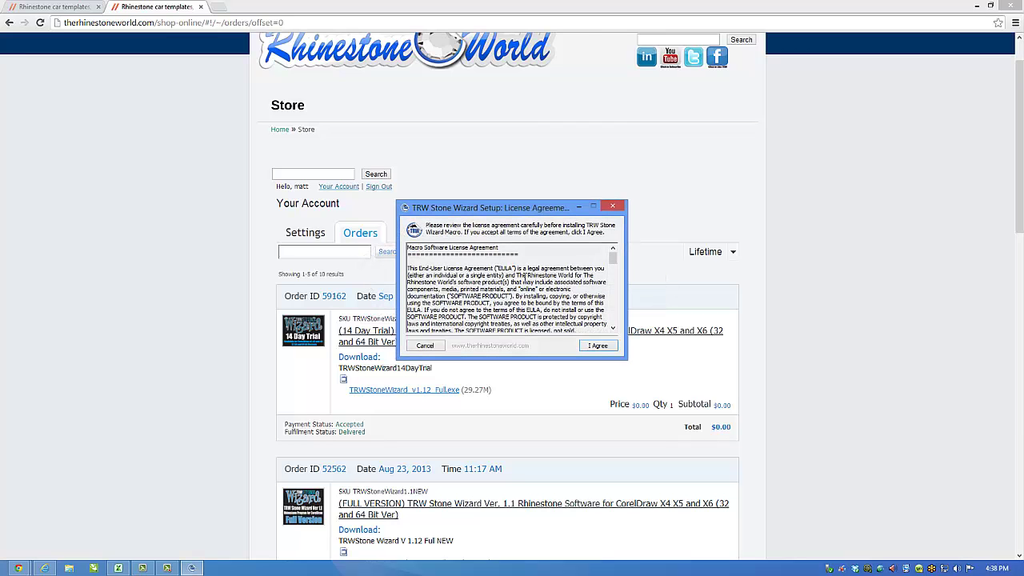
Accept the license agreement and install the TRW Stone Wizard components for CorelDRAW X4 and X5, closing the setup when complete.
{"action": "left_click_drag", "start_coordinate": [613, 257], "coordinate": [618, 333]}
{"action": "left_click", "coordinate": [604, 348]}
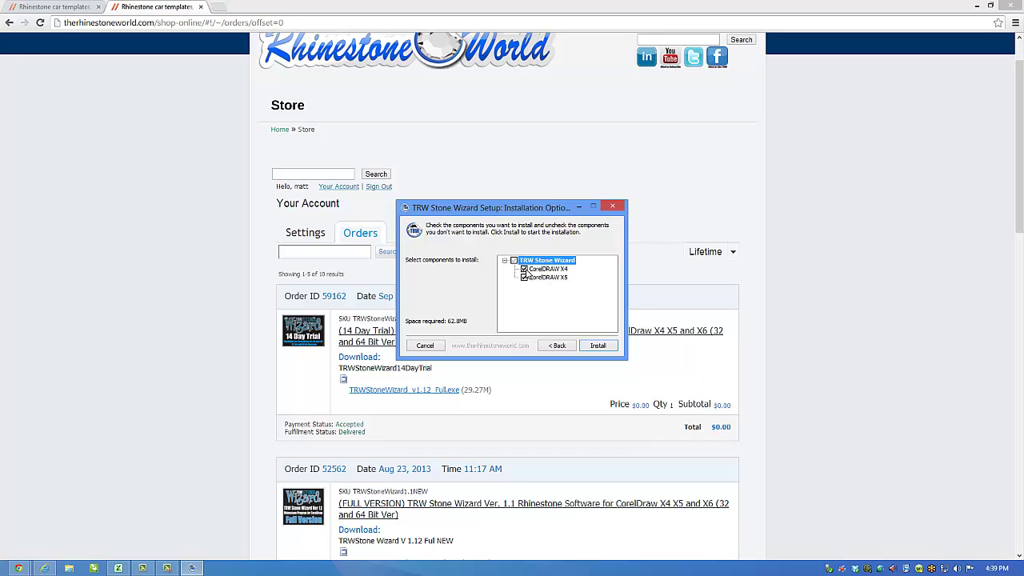
{"action": "left_click", "coordinate": [524, 269]}
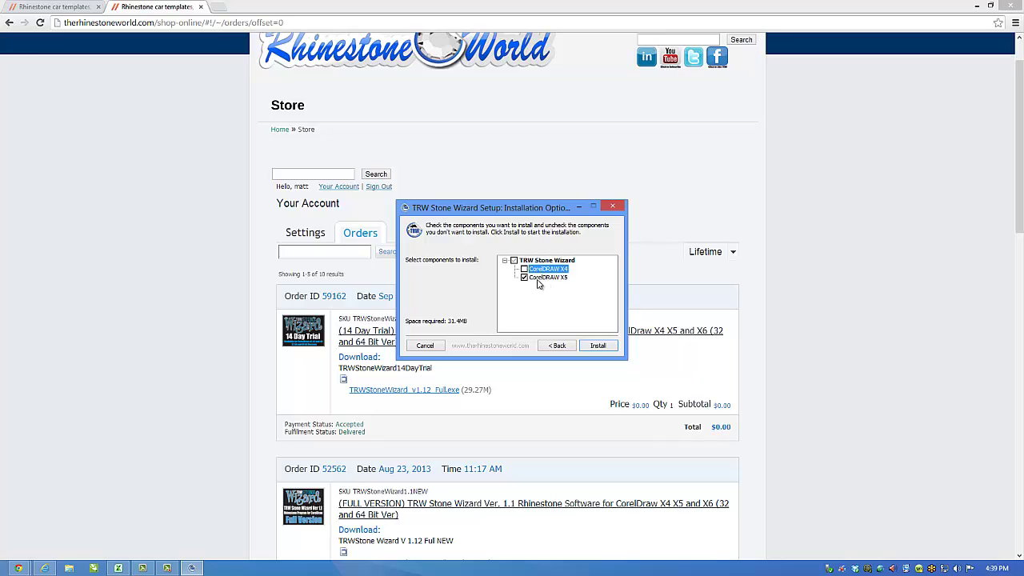
{"action": "left_click", "coordinate": [524, 270]}
{"action": "left_click", "coordinate": [598, 345]}
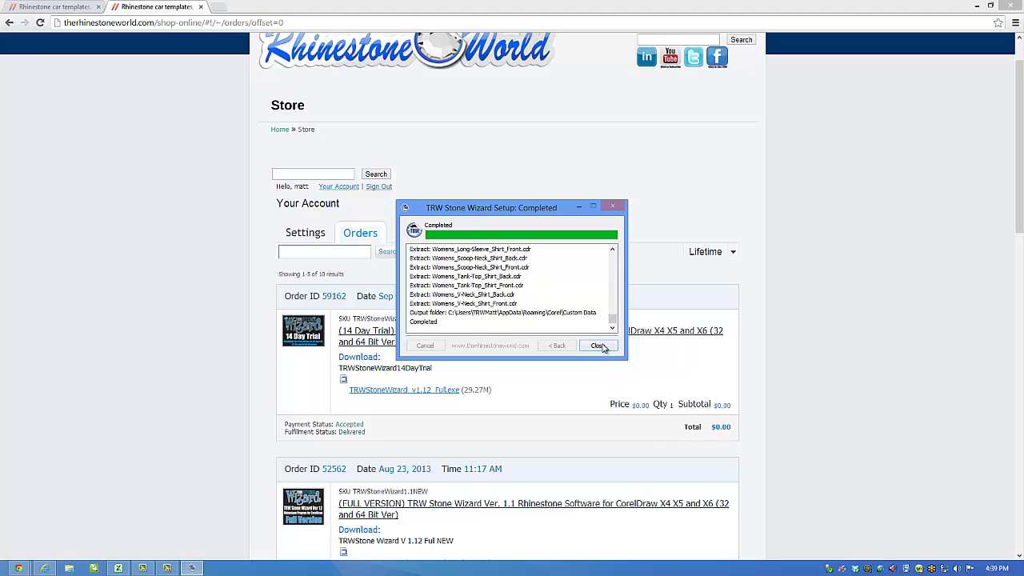
{"action": "left_click", "coordinate": [597, 345]}
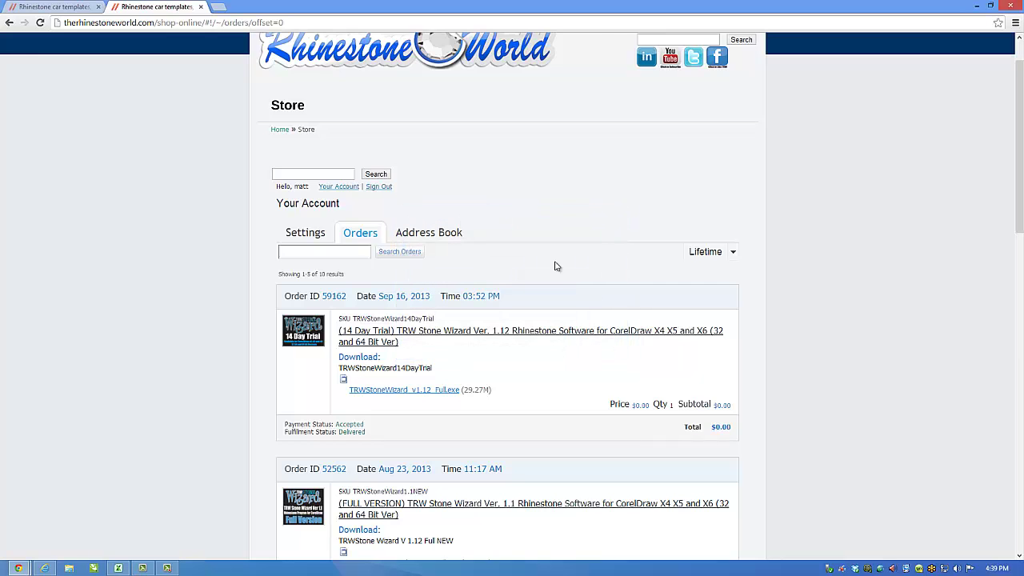
Start CorelDRAW X5 and create a new blank document.
{"action": "left_click", "coordinate": [94, 568]}
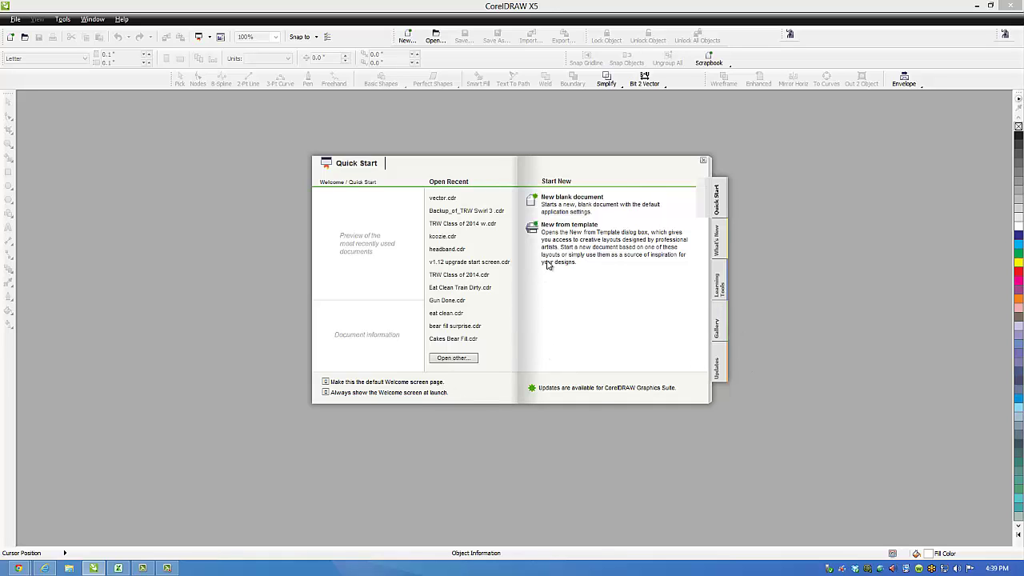
{"action": "left_click", "coordinate": [562, 204]}
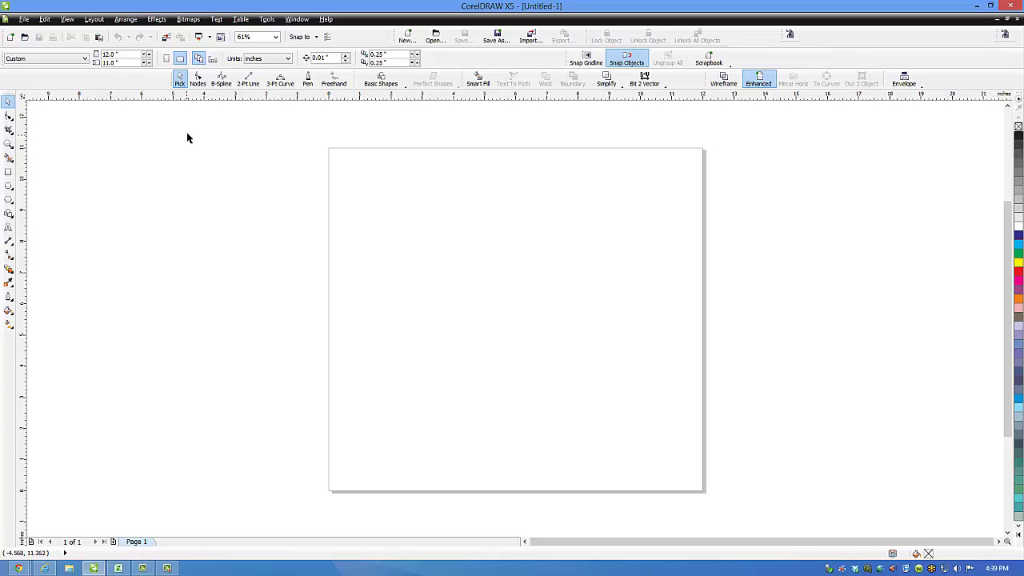
Add the TRW.StoneWizard macro command to the workspace as a new toolbar and dock it beside the snapping commands.
{"action": "left_click", "coordinate": [267, 19]}
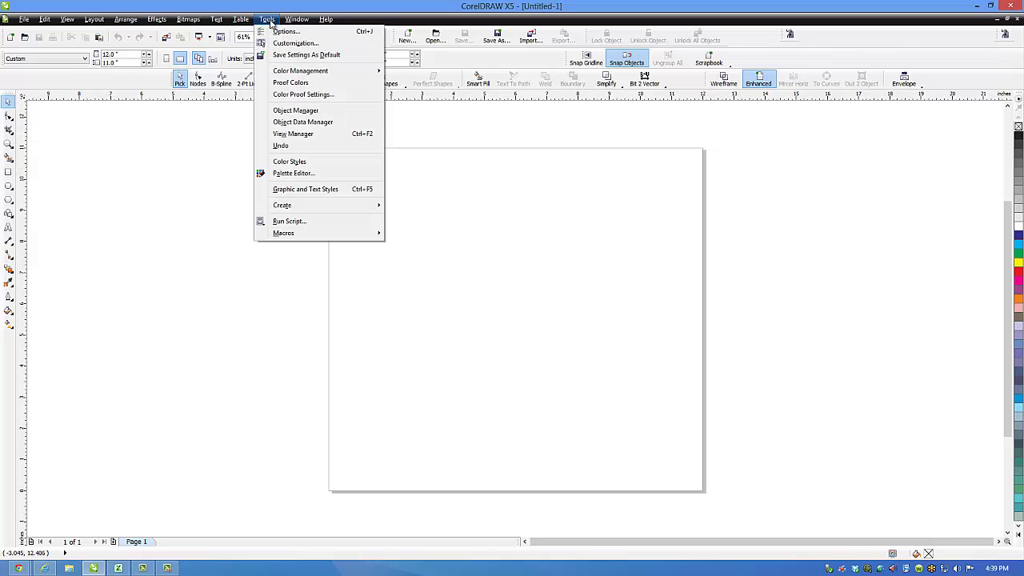
{"action": "left_click", "coordinate": [296, 43]}
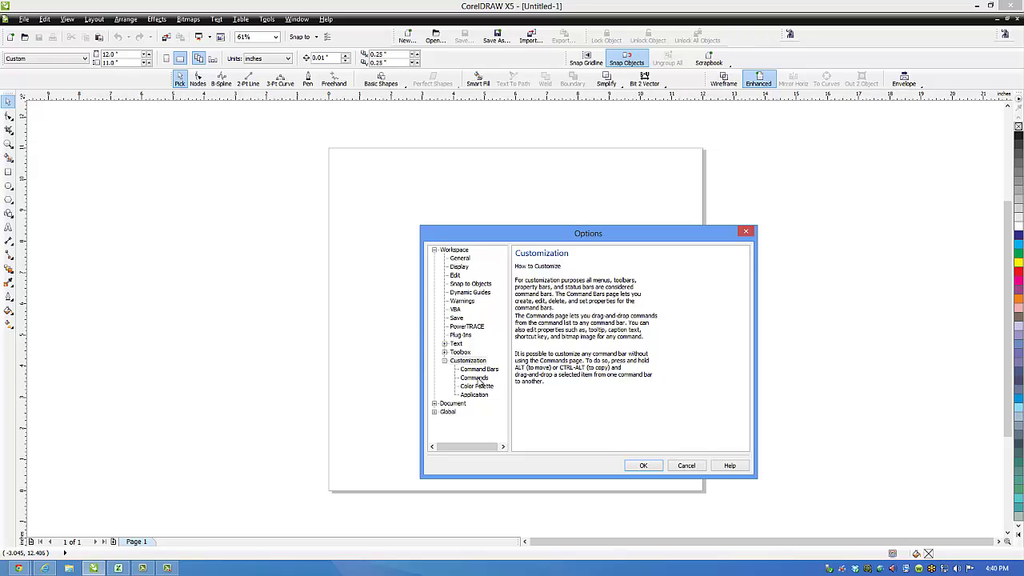
{"action": "left_click", "coordinate": [474, 378]}
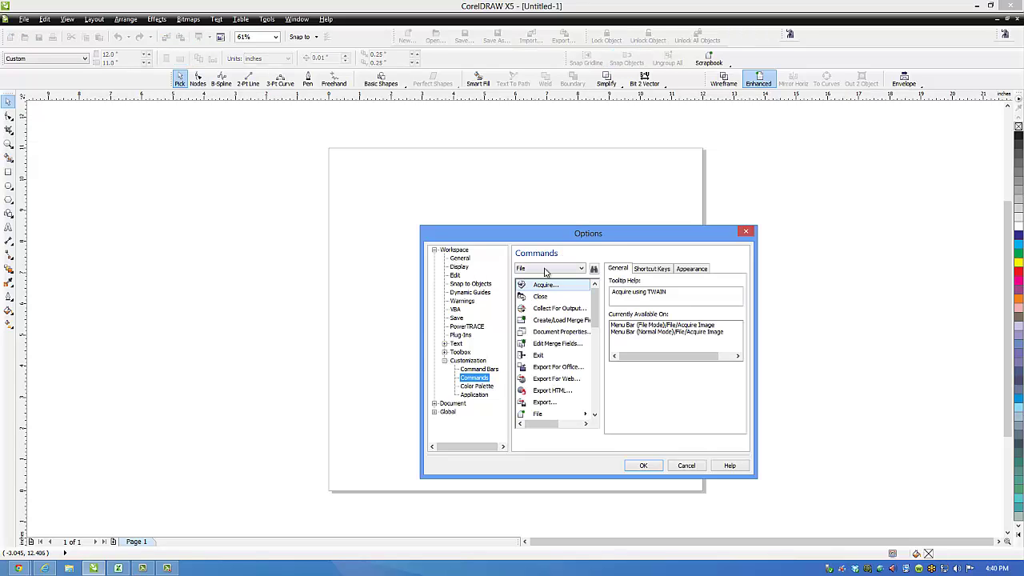
{"action": "left_click", "coordinate": [565, 274]}
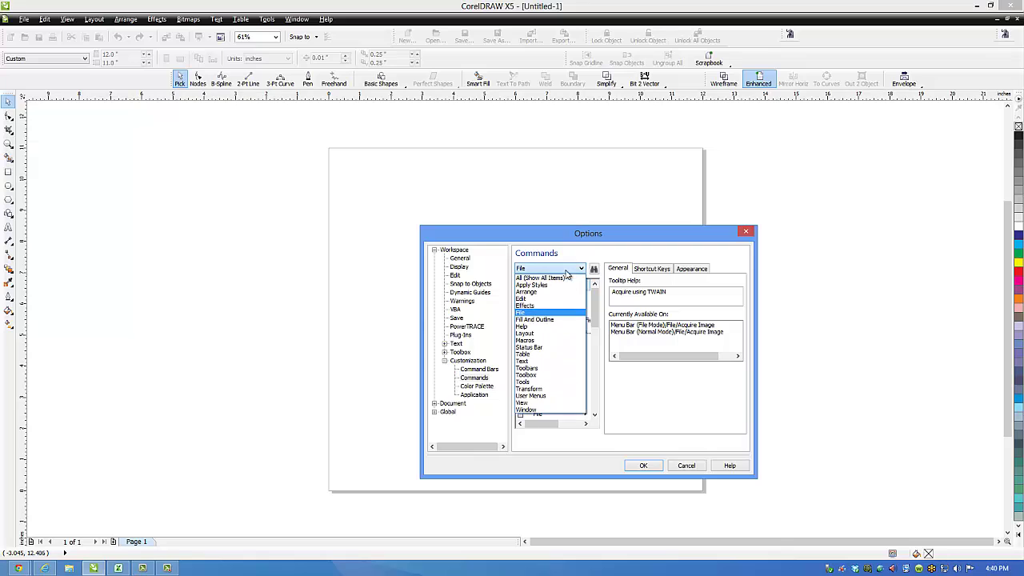
{"action": "left_click", "coordinate": [531, 341]}
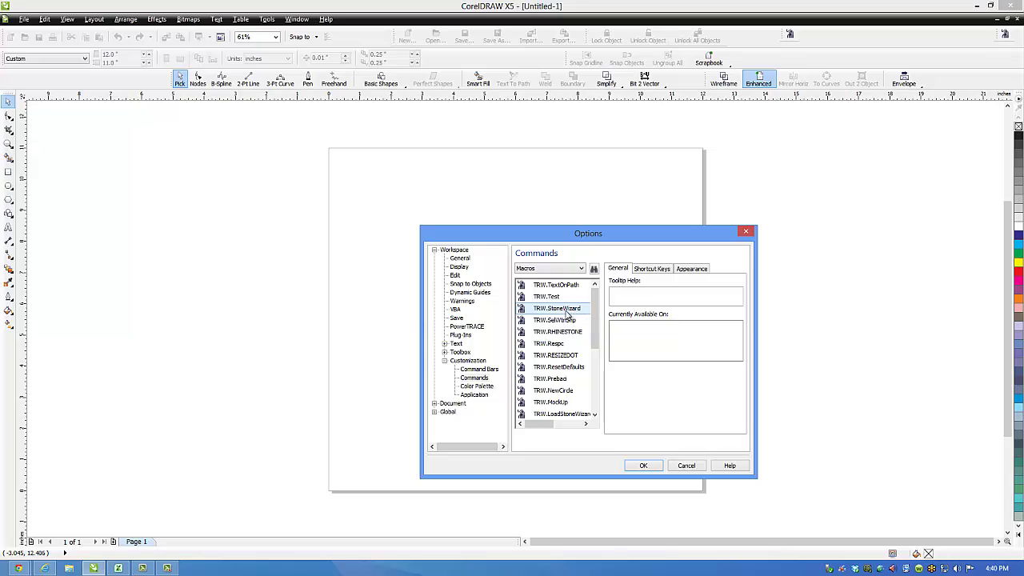
{"action": "left_click_drag", "start_coordinate": [574, 313], "coordinate": [262, 293]}
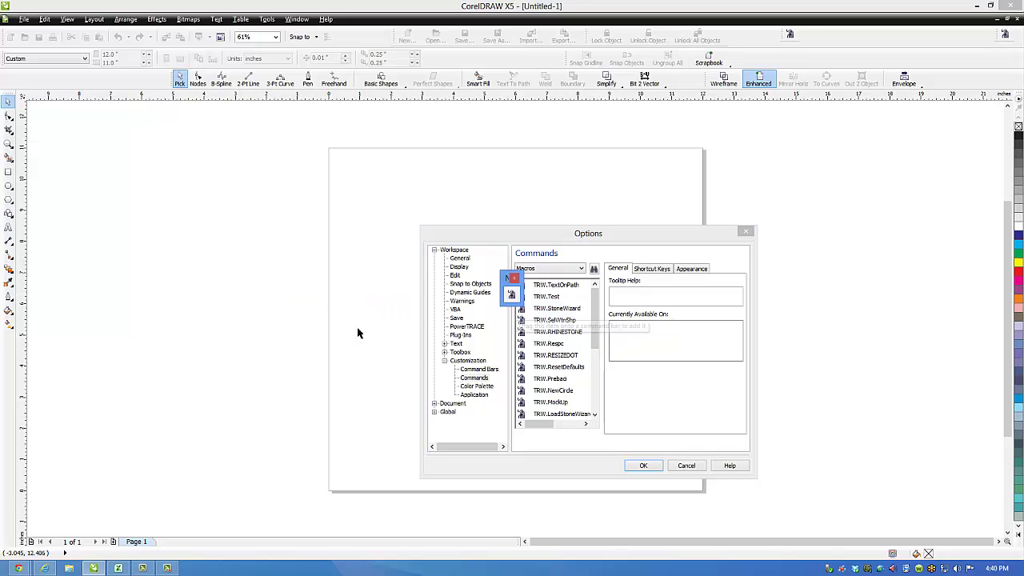
{"action": "left_click", "coordinate": [644, 466]}
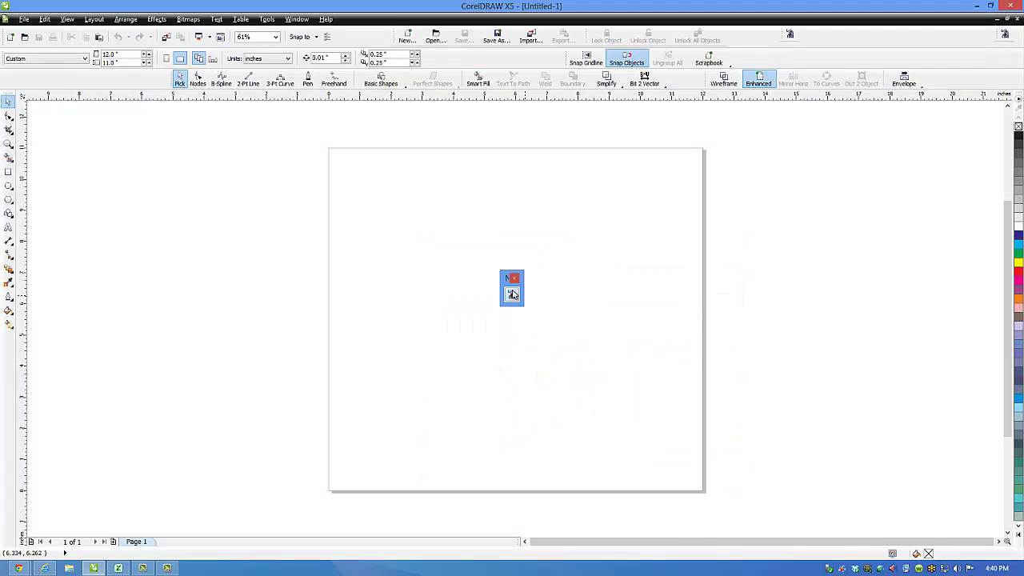
{"action": "left_click_drag", "start_coordinate": [505, 281], "coordinate": [507, 55]}
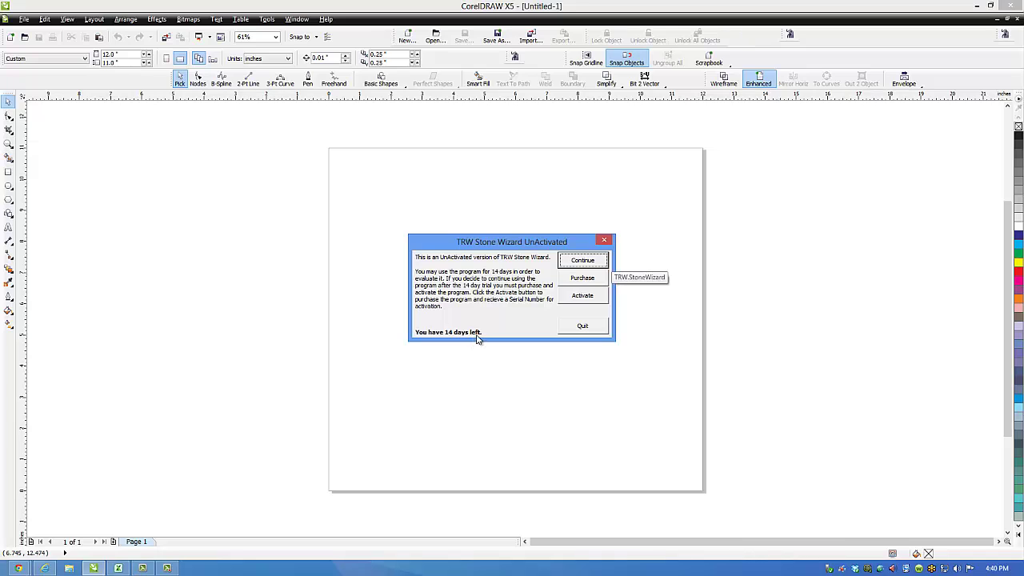
Launch TRW Stone Wizard and continue with its unactivated 14-day trial.
{"action": "left_click_drag", "start_coordinate": [519, 243], "coordinate": [502, 238]}
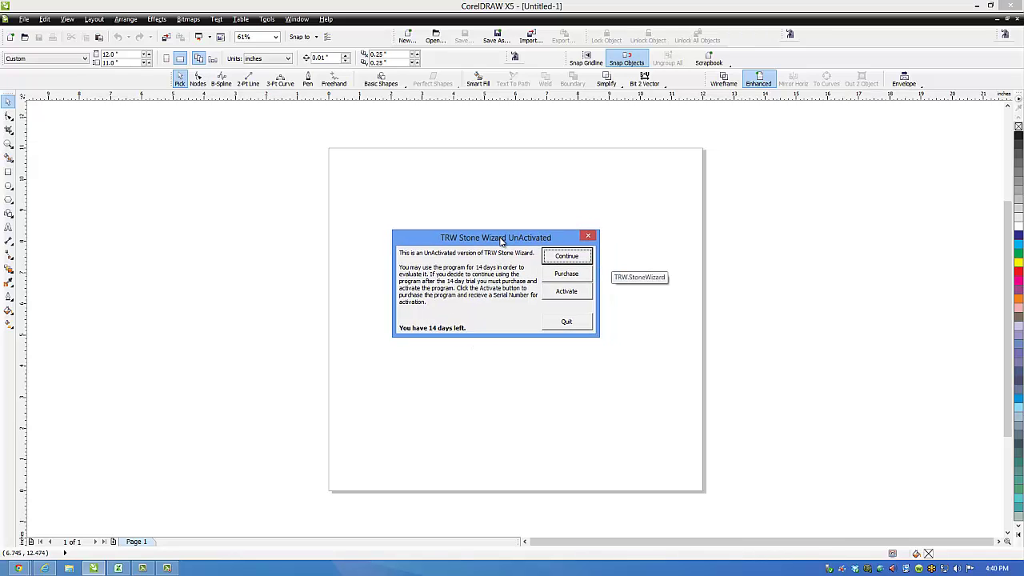
{"action": "left_click", "coordinate": [563, 261]}
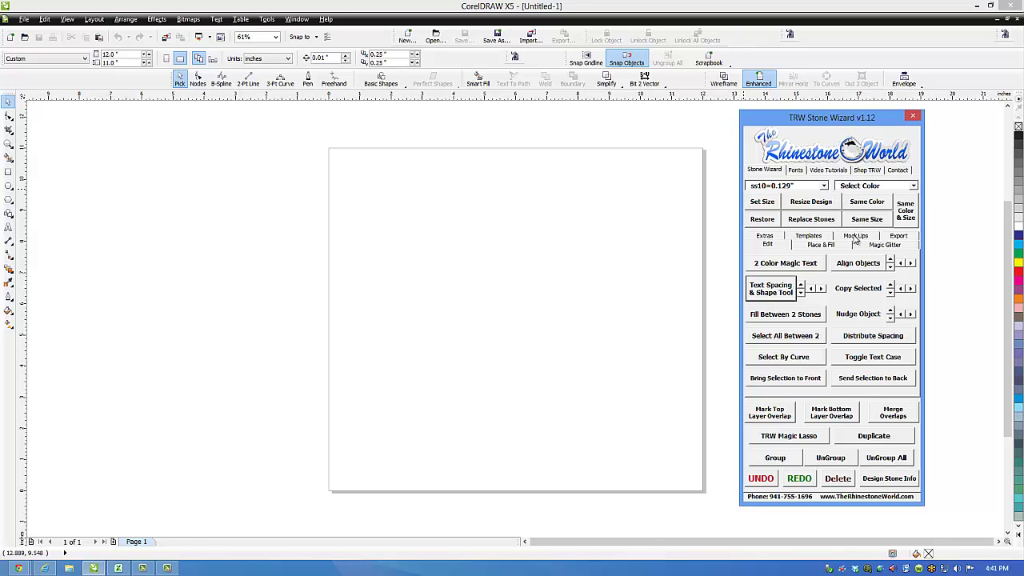
Look through the Stone Wizard's Mock Ups and Export tools, return to its Edit tools and shift the wizard window slightly.
{"action": "left_click", "coordinate": [855, 236]}
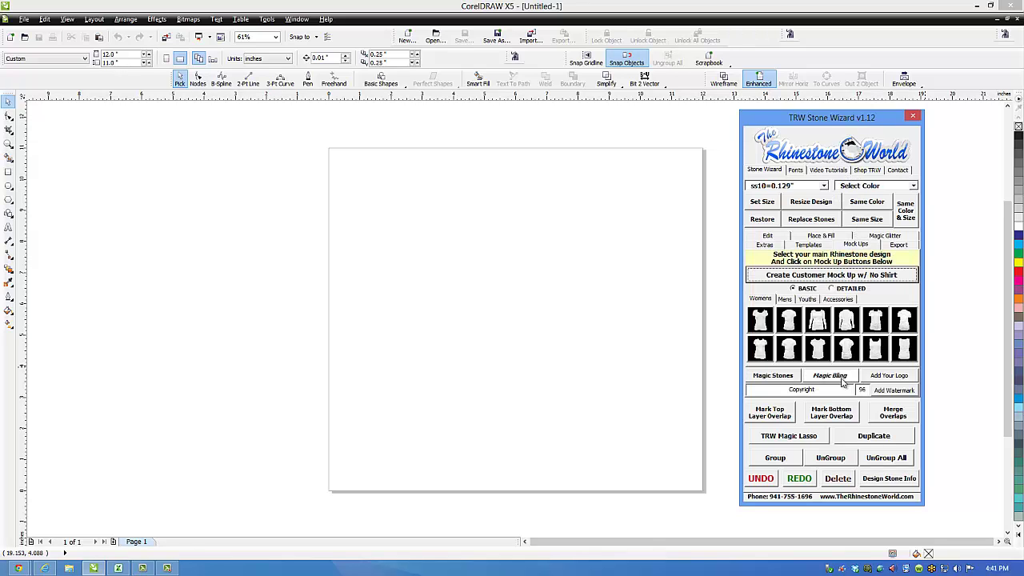
{"action": "left_click", "coordinate": [897, 246]}
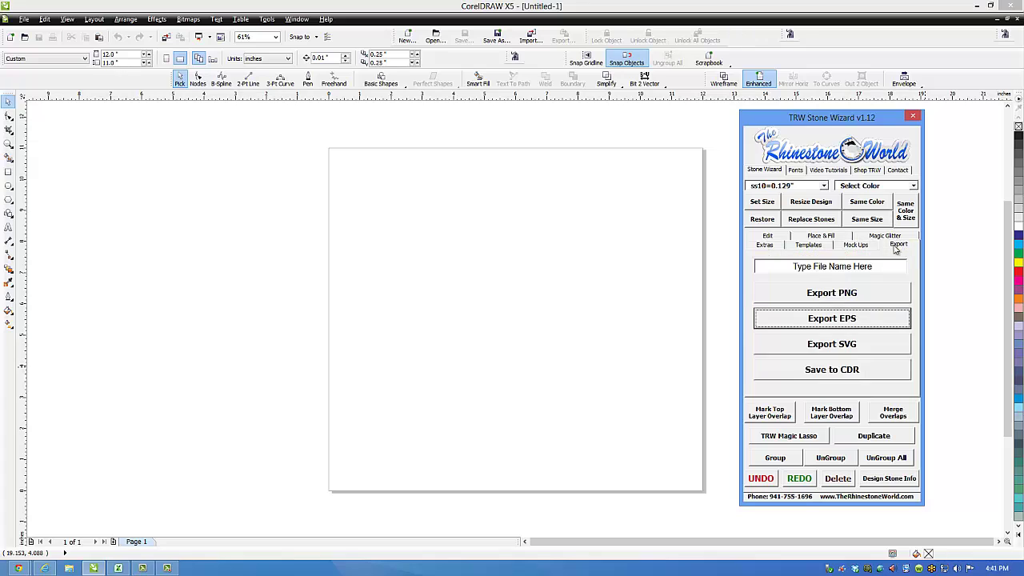
{"action": "left_click", "coordinate": [782, 240]}
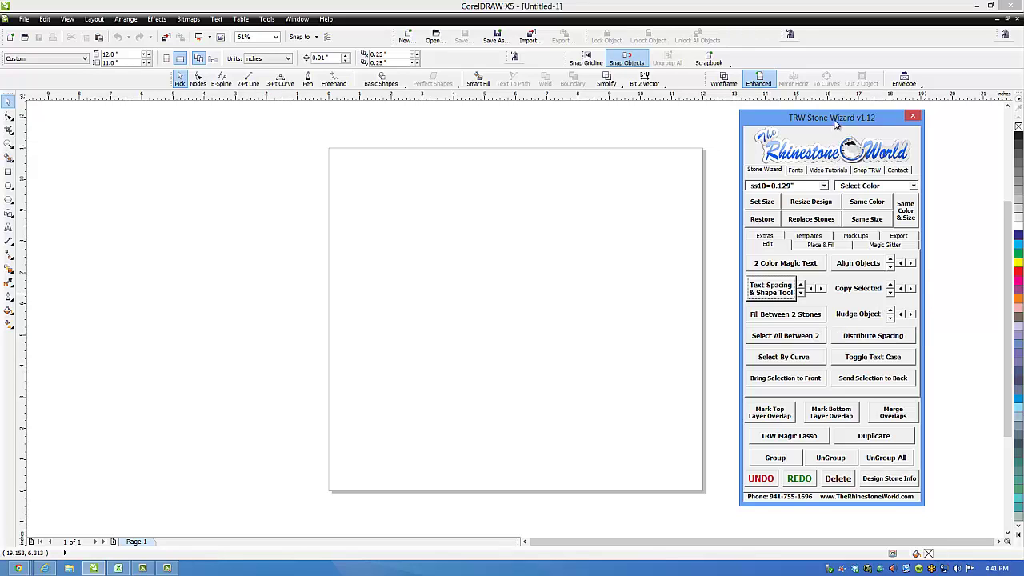
{"action": "left_click_drag", "start_coordinate": [835, 124], "coordinate": [842, 124]}
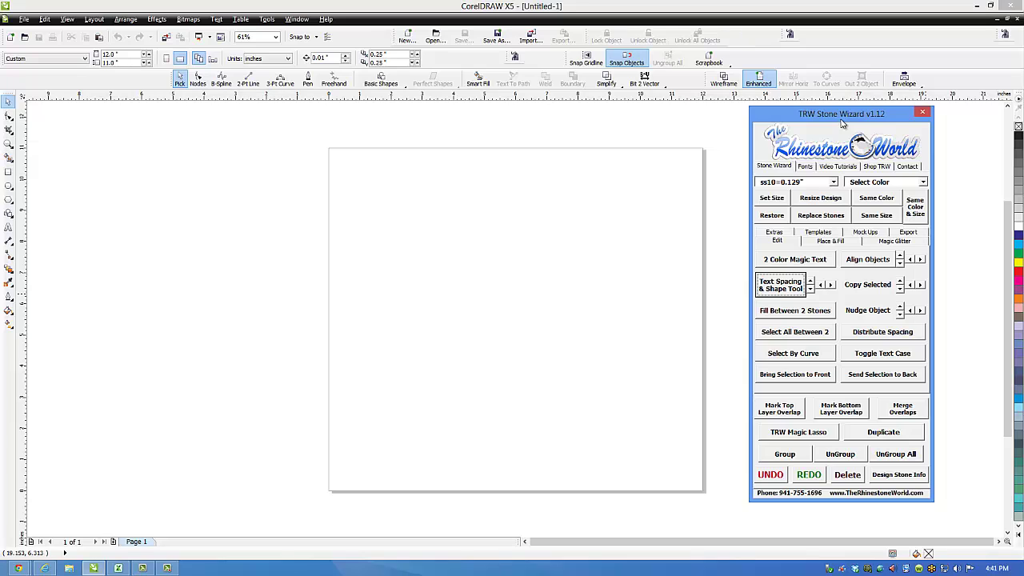
Close the Stone Wizard, relaunch it from its toolbar macro and continue with the unactivated trial.
{"action": "left_click", "coordinate": [923, 112]}
{"action": "left_click", "coordinate": [514, 58]}
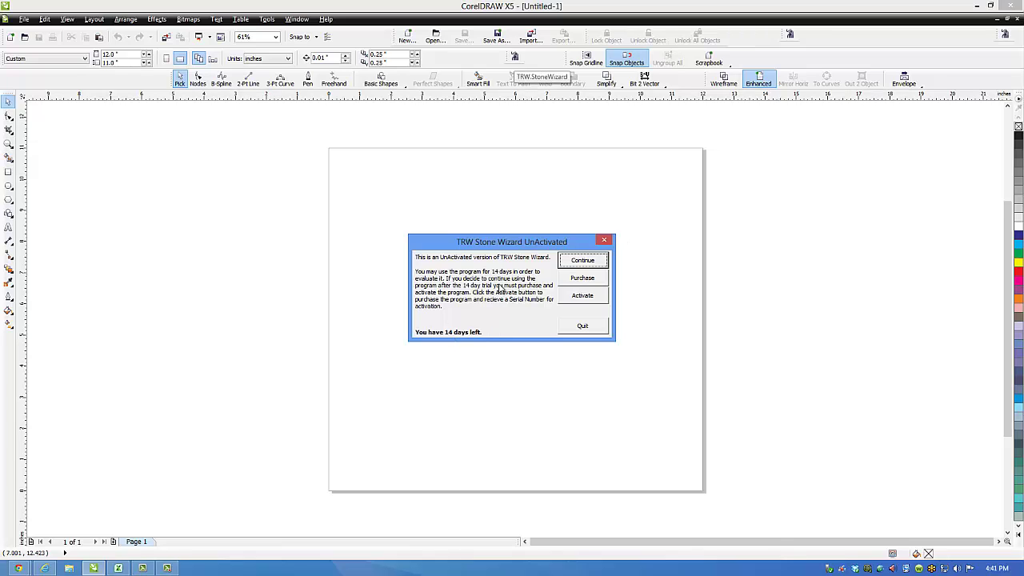
{"action": "left_click_drag", "start_coordinate": [533, 245], "coordinate": [546, 236]}
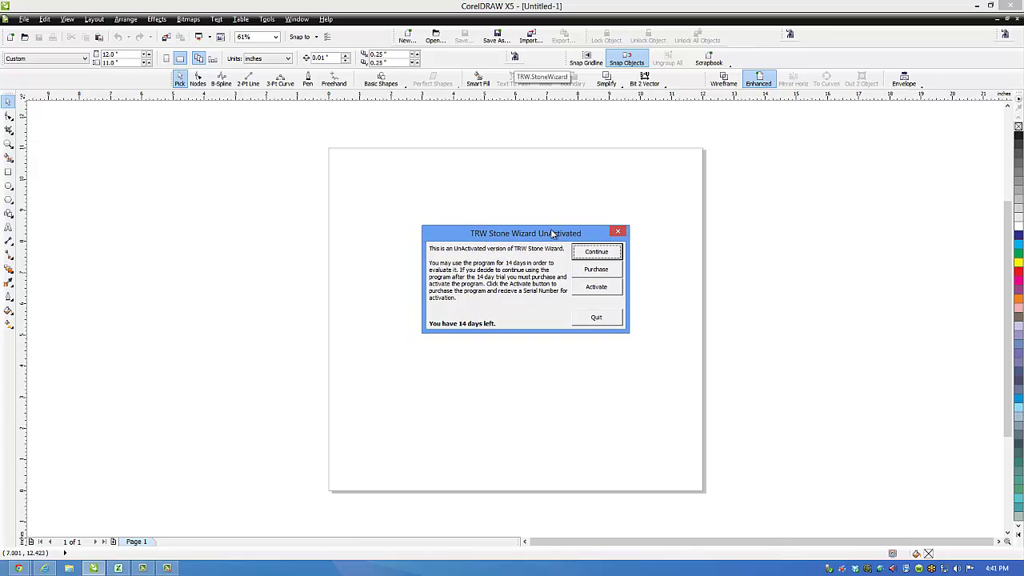
{"action": "left_click", "coordinate": [598, 254]}
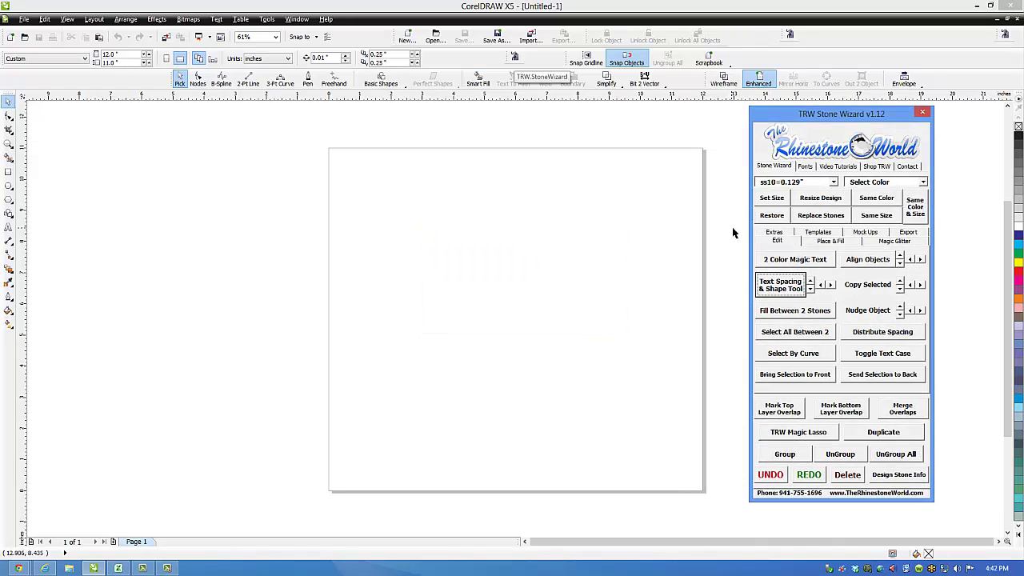
Restart the Stone Wizard, view the purchase page with the full version in the online store, and switch back to CorelDRAW.
{"action": "left_click", "coordinate": [922, 113]}
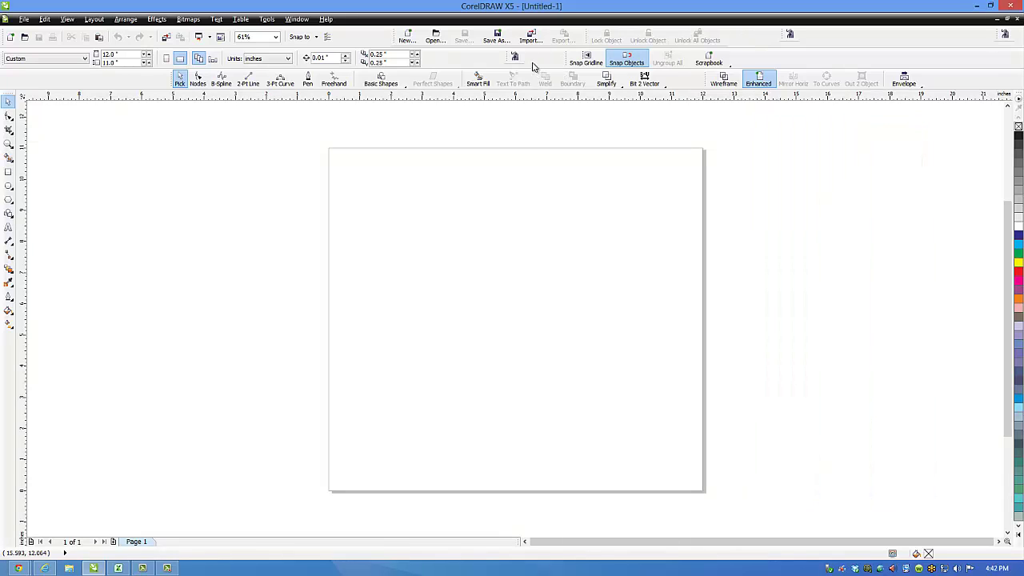
{"action": "left_click", "coordinate": [515, 58]}
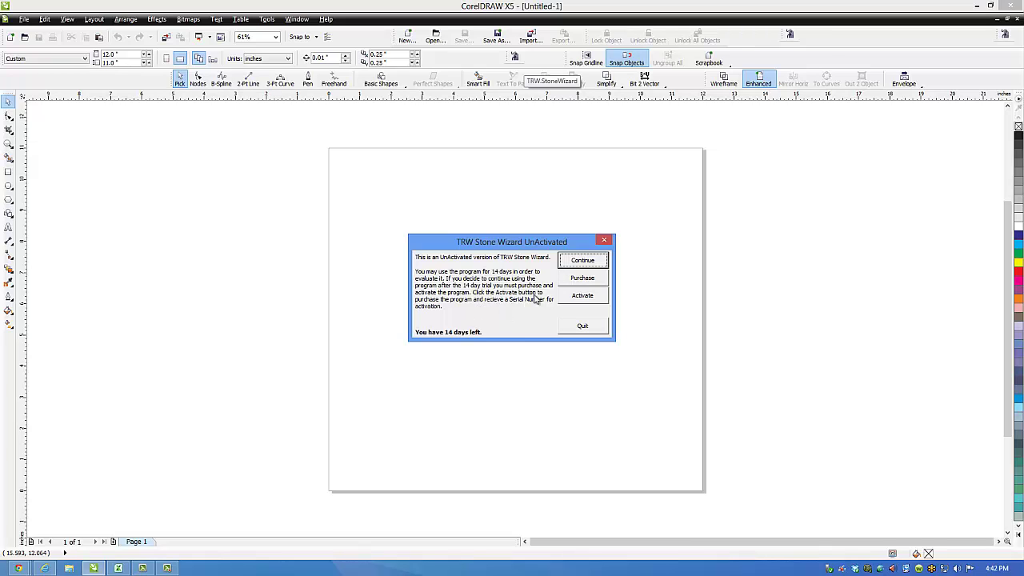
{"action": "left_click", "coordinate": [571, 280]}
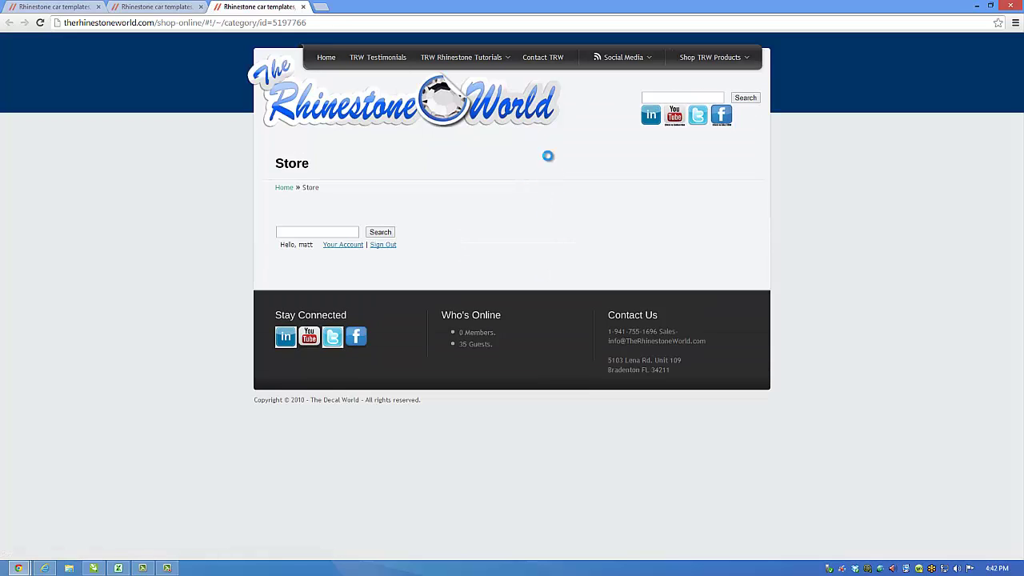
{"action": "scroll", "coordinate": [430, 408], "scroll_direction": "down", "scroll_amount": 3}
{"action": "scroll", "coordinate": [431, 409], "scroll_direction": "down", "scroll_amount": 2}
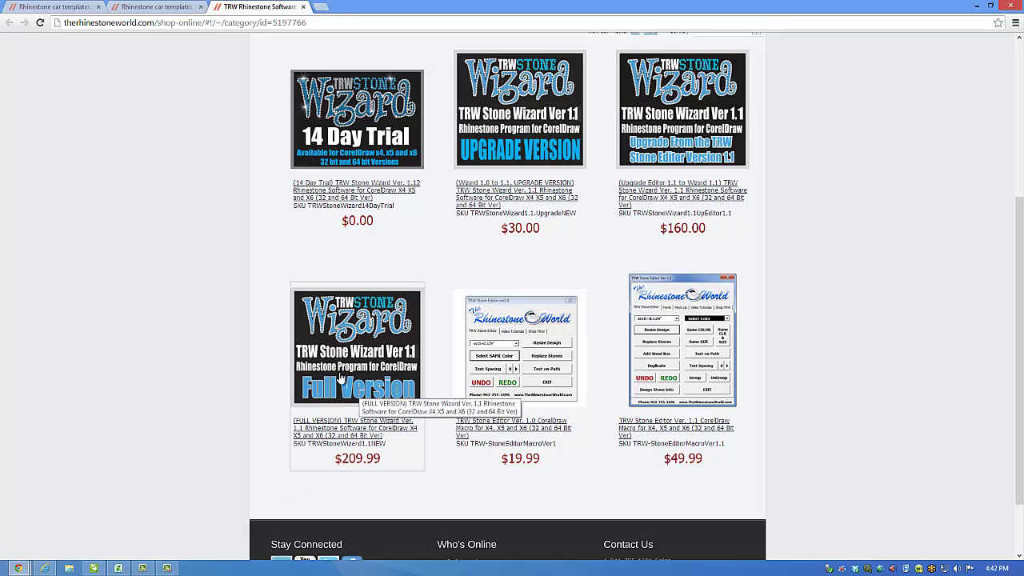
{"action": "left_click", "coordinate": [96, 569]}
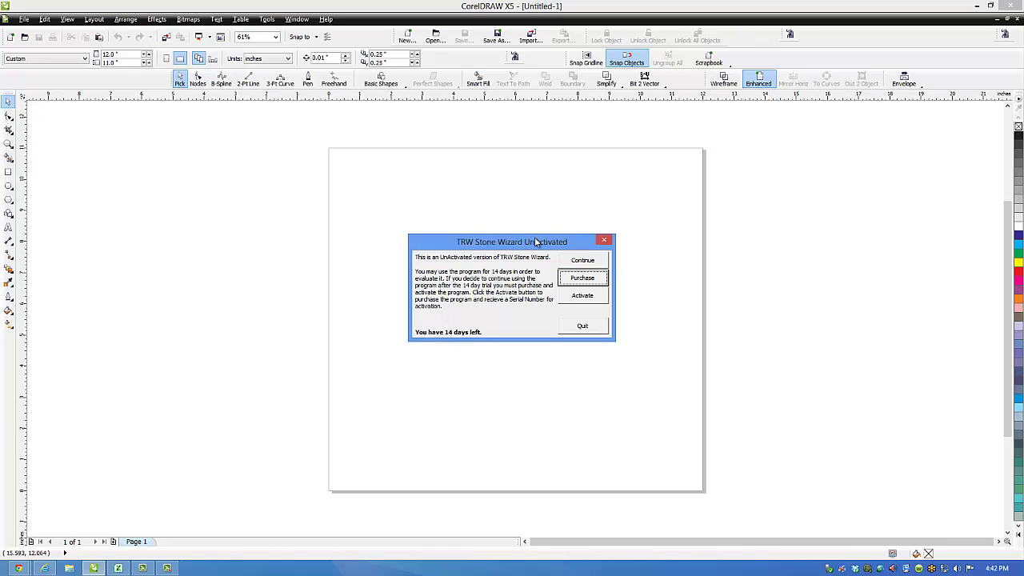
Open the Stone Wizard activation form from the trial notice and copy the Computer ID.
{"action": "left_click_drag", "start_coordinate": [539, 238], "coordinate": [545, 207]}
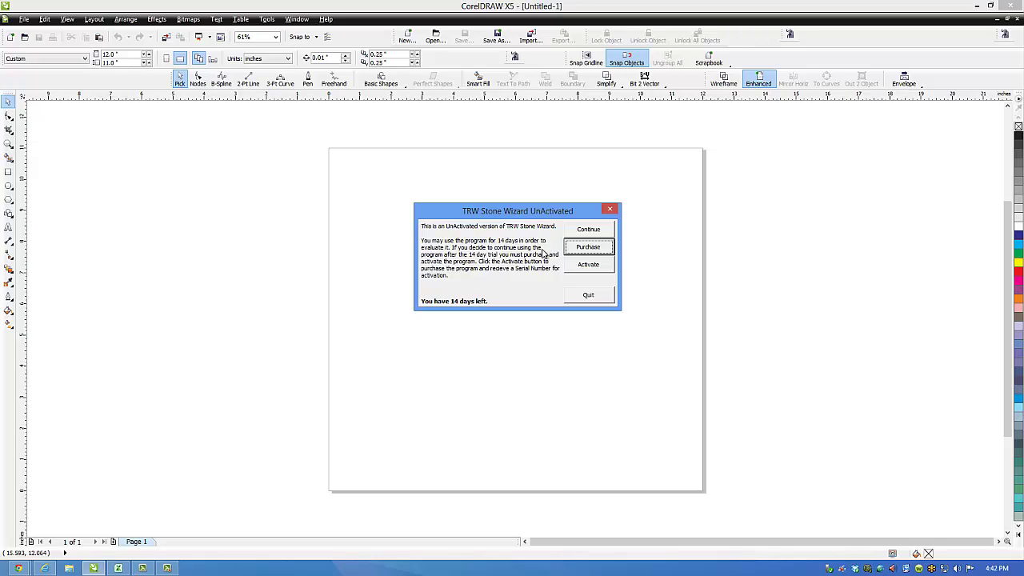
{"action": "left_click_drag", "start_coordinate": [568, 211], "coordinate": [557, 209]}
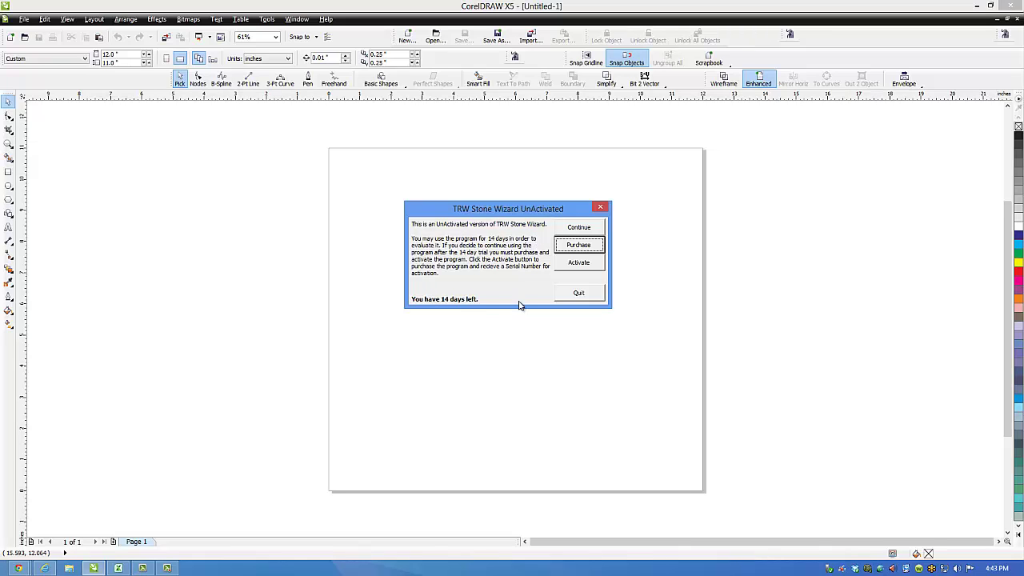
{"action": "left_click", "coordinate": [583, 268]}
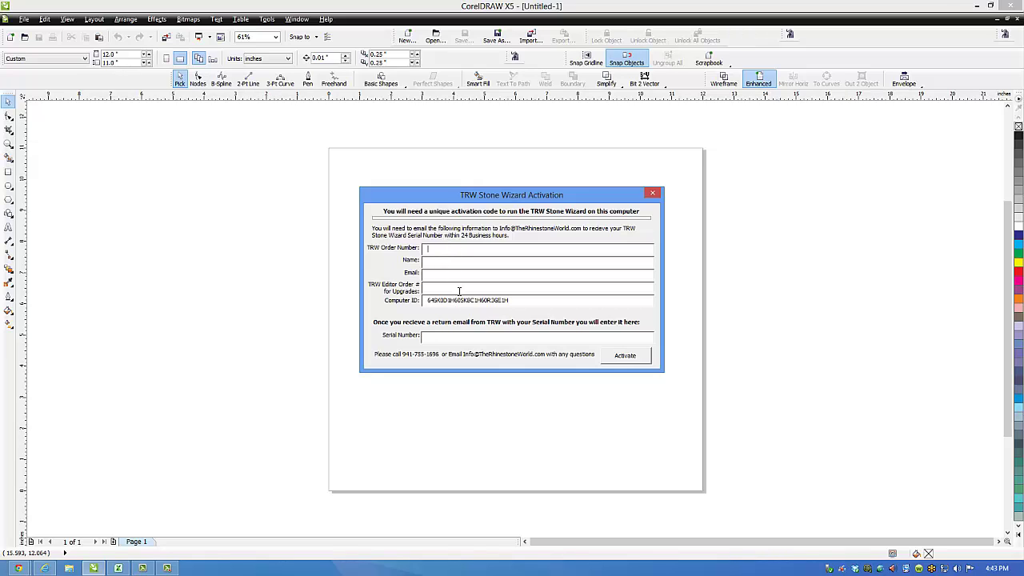
{"action": "left_click_drag", "start_coordinate": [526, 301], "coordinate": [424, 308]}
{"action": "key", "text": "ctrl+c"}
{"action": "left_click_drag", "start_coordinate": [512, 301], "coordinate": [421, 306]}
Paste the Computer ID into the TRW Editor order number field for upgrades, and clear that field again.
{"action": "left_click", "coordinate": [517, 288]}
{"action": "key", "text": "ctrl+v"}
{"action": "left_click_drag", "start_coordinate": [516, 288], "coordinate": [390, 290]}
{"action": "key", "text": "BackSpace"}
Select the Computer ID once more and try to activate the Stone Wizard with the Serial Number field left blank.
{"action": "left_click_drag", "start_coordinate": [509, 300], "coordinate": [424, 304]}
{"action": "left_click", "coordinate": [454, 336]}
{"action": "left_click", "coordinate": [625, 356]}
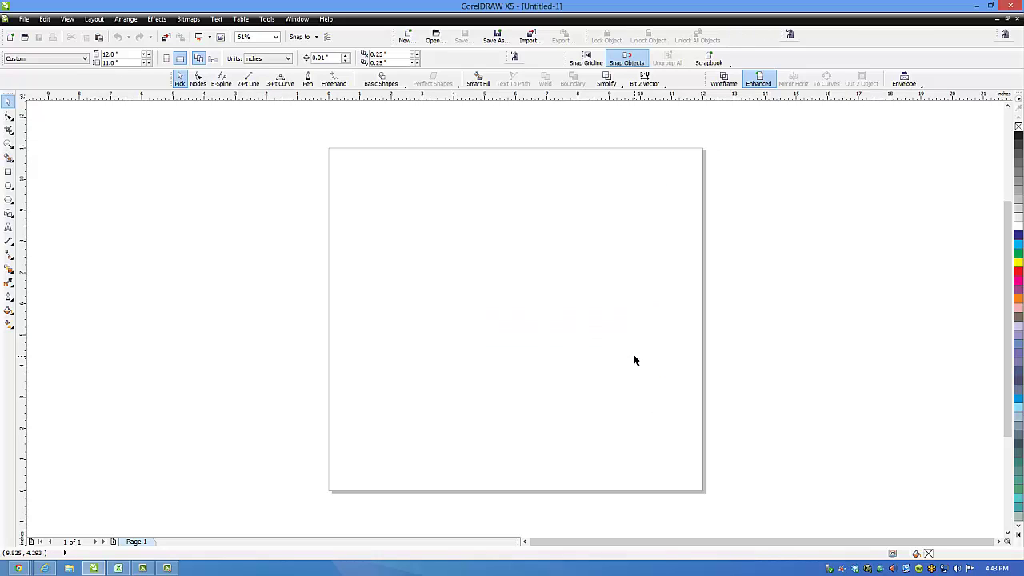
Relaunch the Stone Wizard from its toolbar macro and continue with the 14-day trial.
{"action": "left_click", "coordinate": [514, 58]}
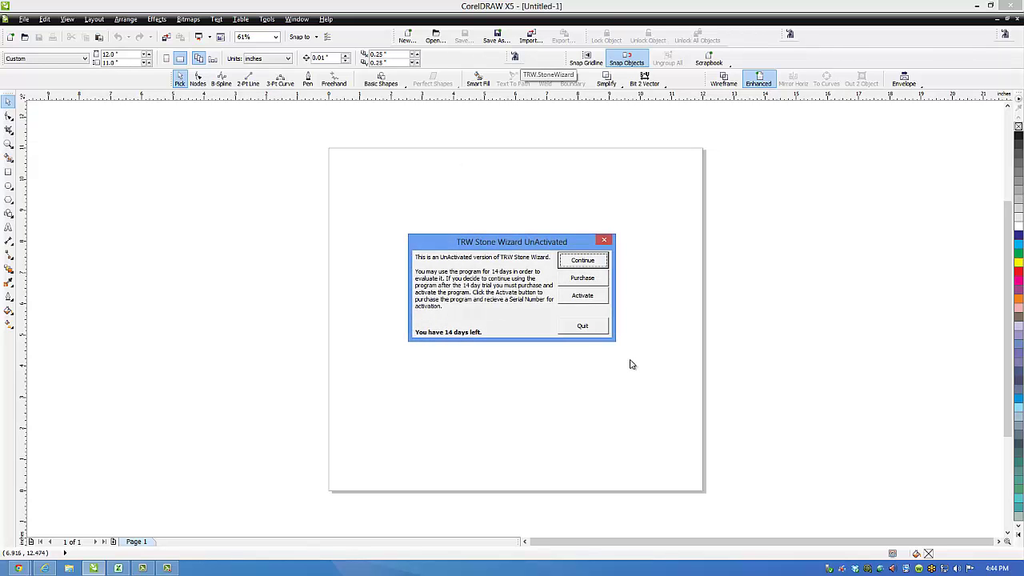
{"action": "left_click_drag", "start_coordinate": [528, 244], "coordinate": [544, 222]}
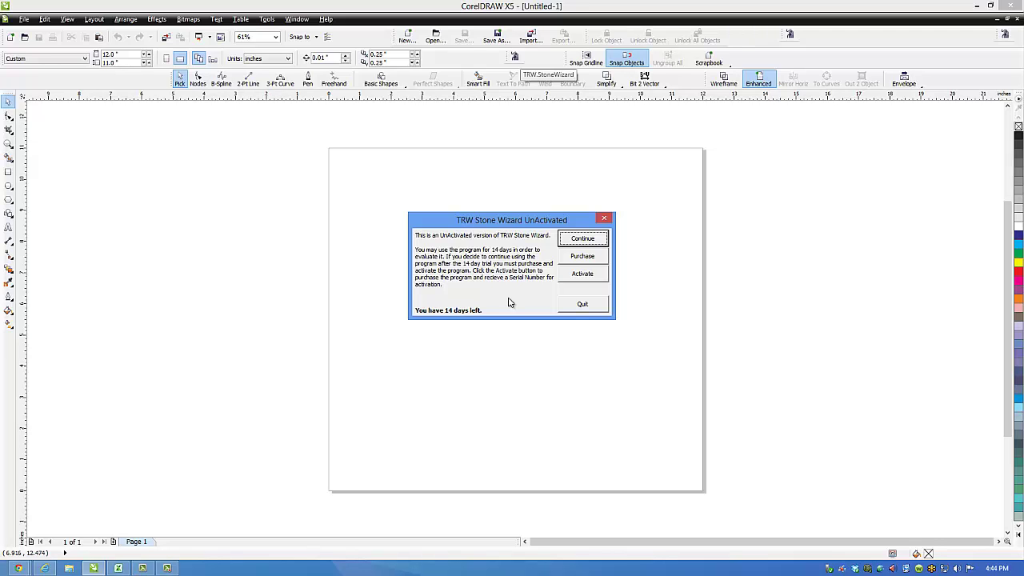
{"action": "left_click", "coordinate": [591, 240]}
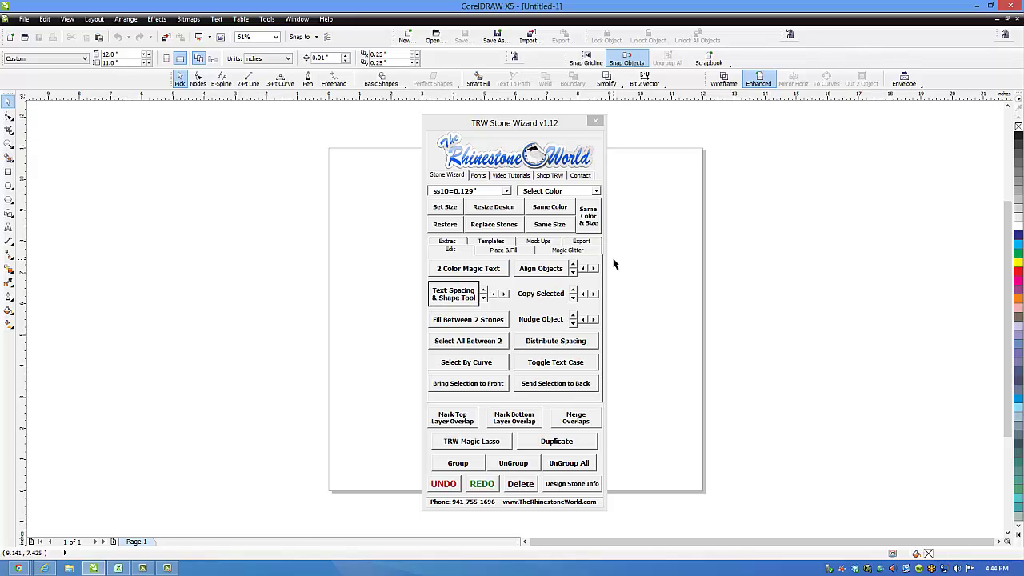
Open the Place & Fill tutorial video for Island Fill from the wizard's video tutorials, skip the ad and jump ahead in it.
{"action": "left_click", "coordinate": [513, 175]}
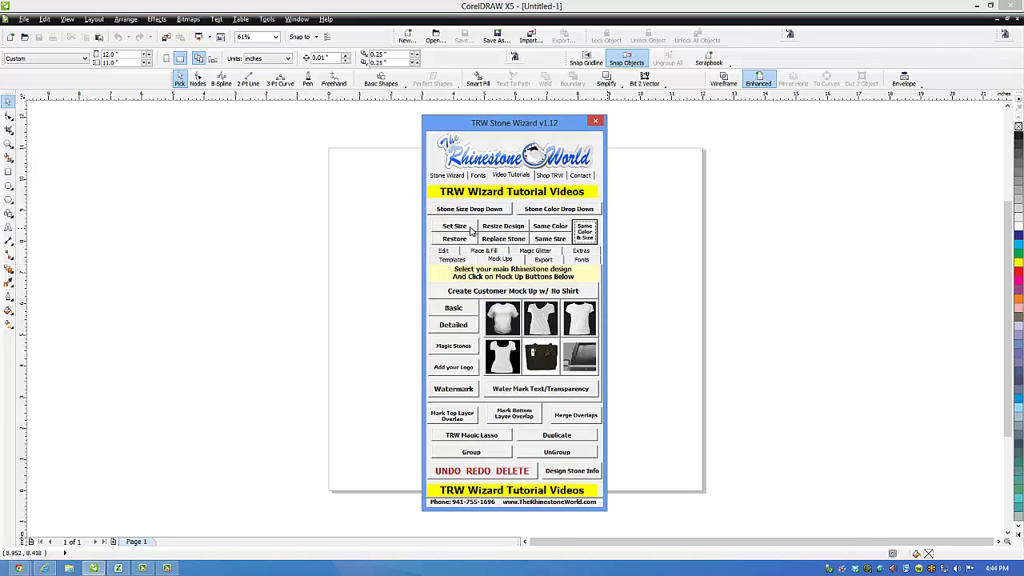
{"action": "left_click", "coordinate": [446, 252]}
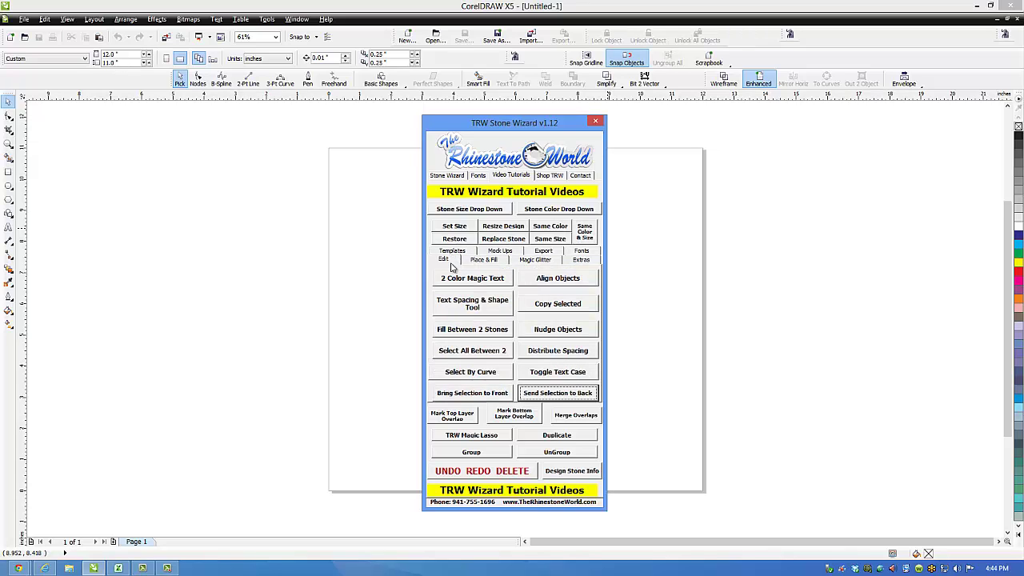
{"action": "left_click", "coordinate": [488, 264]}
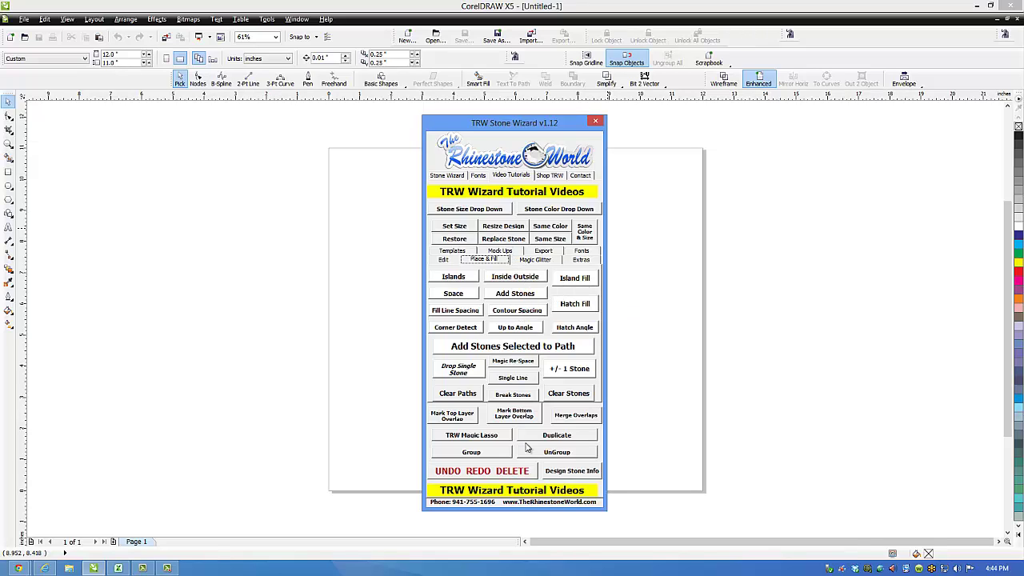
{"action": "left_click", "coordinate": [571, 279]}
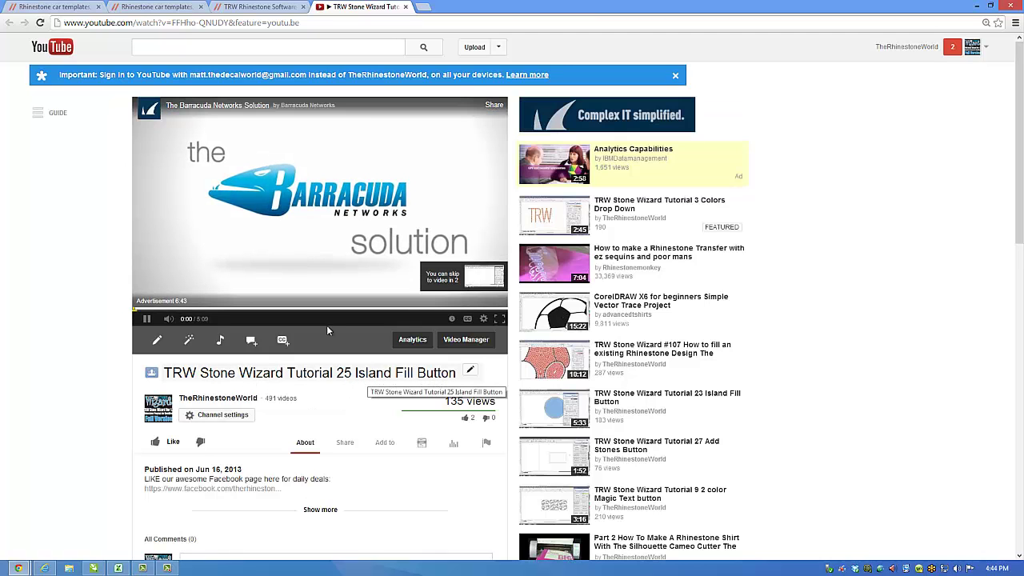
{"action": "left_click", "coordinate": [453, 281]}
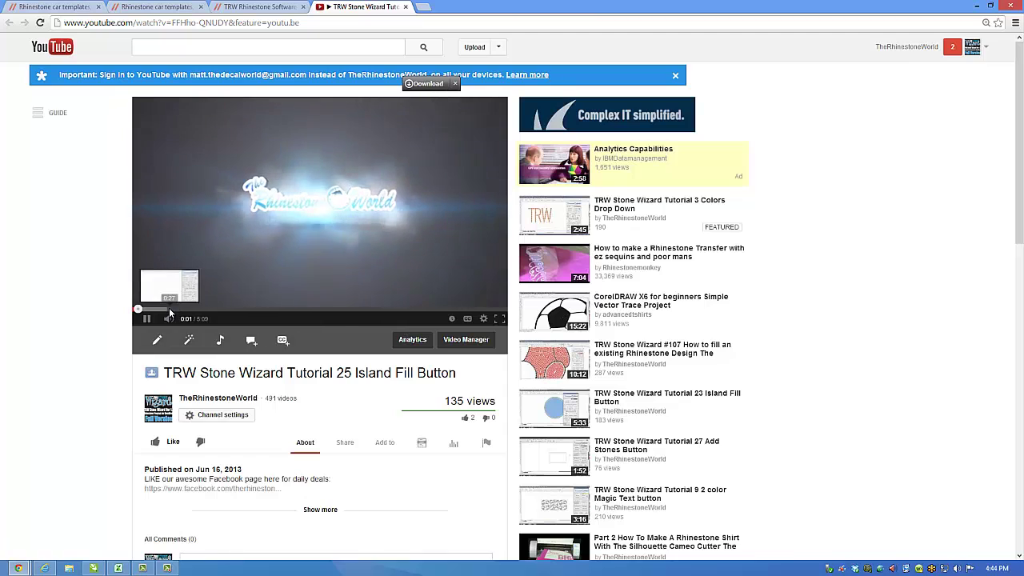
{"action": "left_click", "coordinate": [164, 309]}
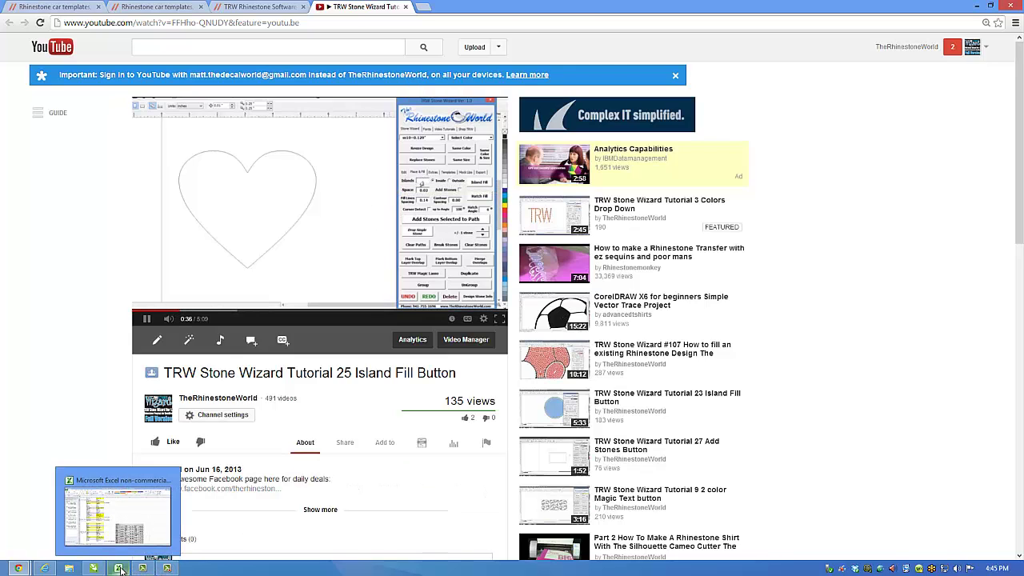
Switch back to CorelDRAW and show the Stone Wizard's working Place & Fill tools.
{"action": "left_click", "coordinate": [94, 568]}
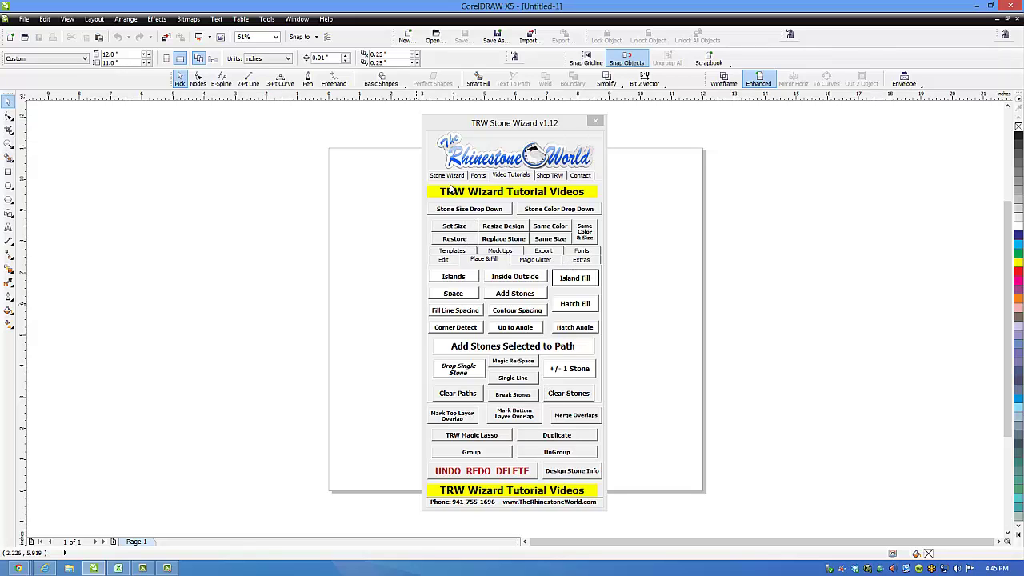
{"action": "left_click", "coordinate": [450, 177]}
{"action": "left_click", "coordinate": [492, 252]}
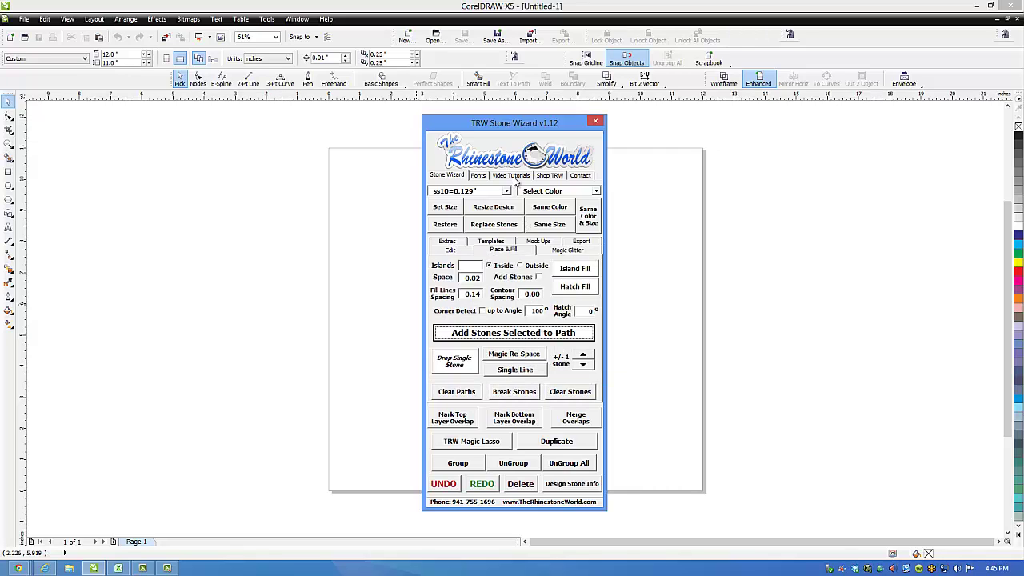
Open the Magic Re-Space tutorial video from the wizard's video tutorials, close it and switch back to CorelDRAW.
{"action": "left_click", "coordinate": [512, 176]}
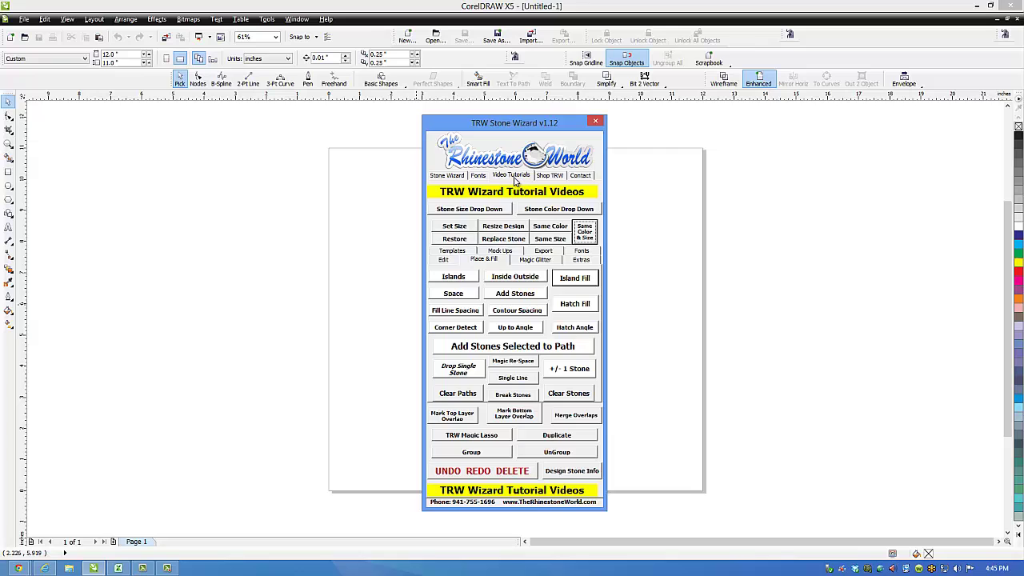
{"action": "left_click", "coordinate": [519, 363]}
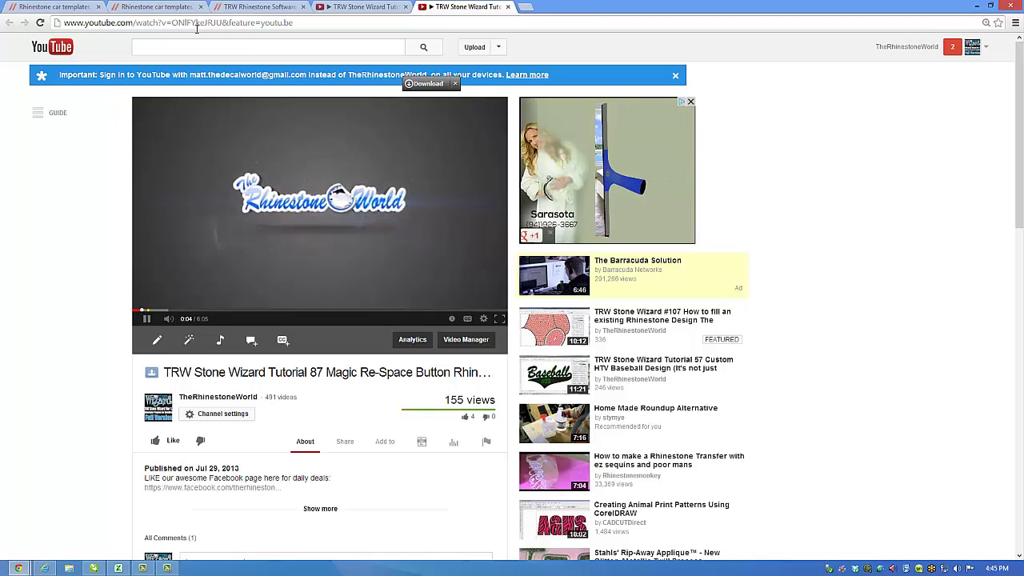
{"action": "left_click", "coordinate": [509, 7]}
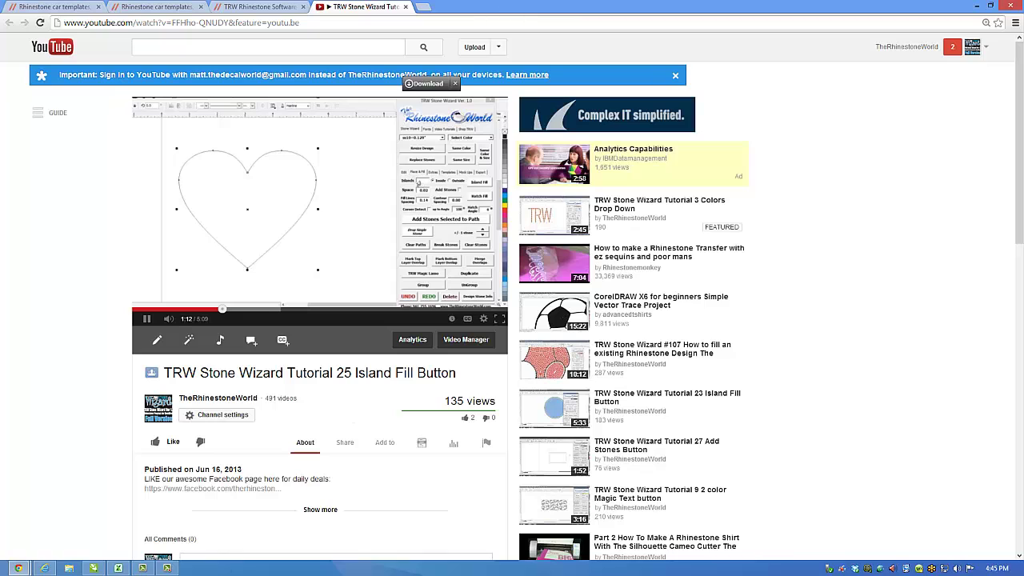
{"action": "left_click", "coordinate": [93, 568]}
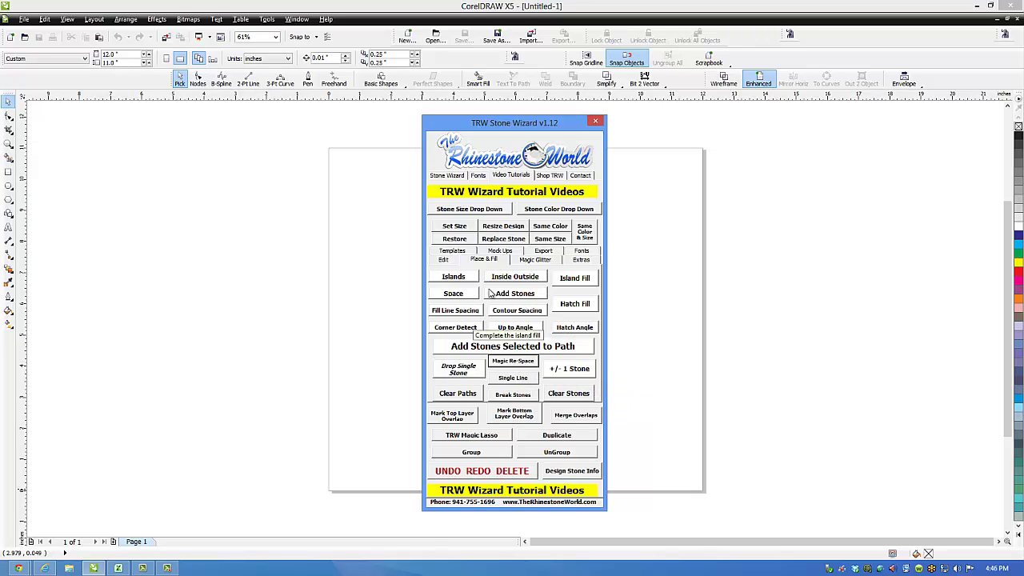
Return to the Stone Wizard's working Place & Fill tools and move the wizard window beside the drawing page.
{"action": "left_click", "coordinate": [449, 178]}
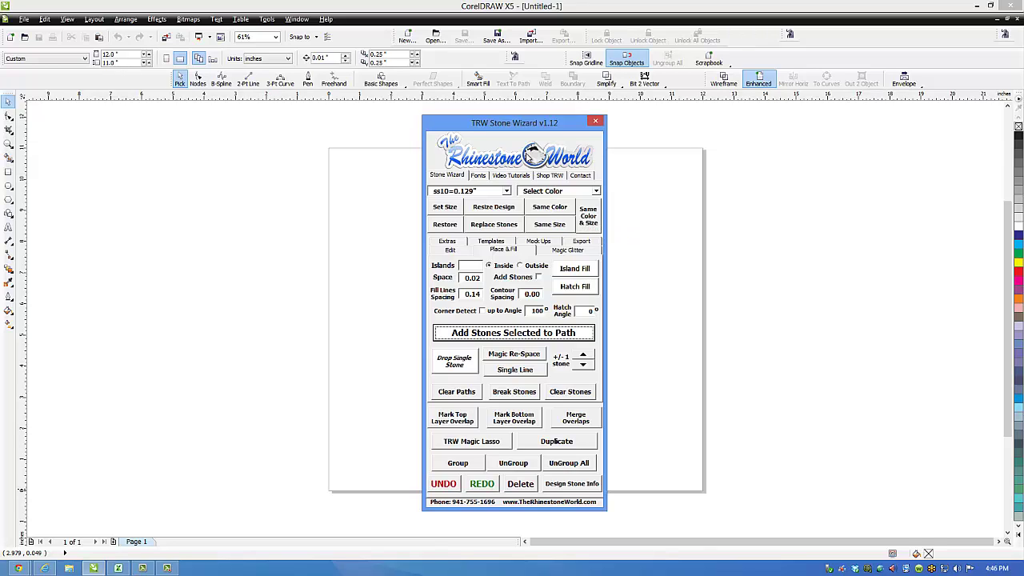
{"action": "left_click_drag", "start_coordinate": [556, 117], "coordinate": [863, 110]}
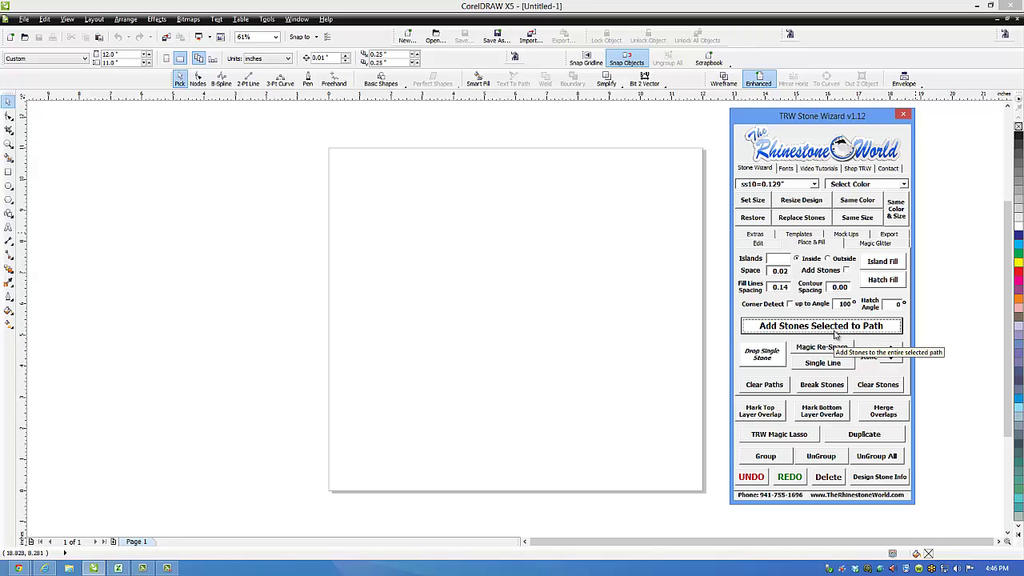
{"action": "left_click", "coordinate": [598, 330]}
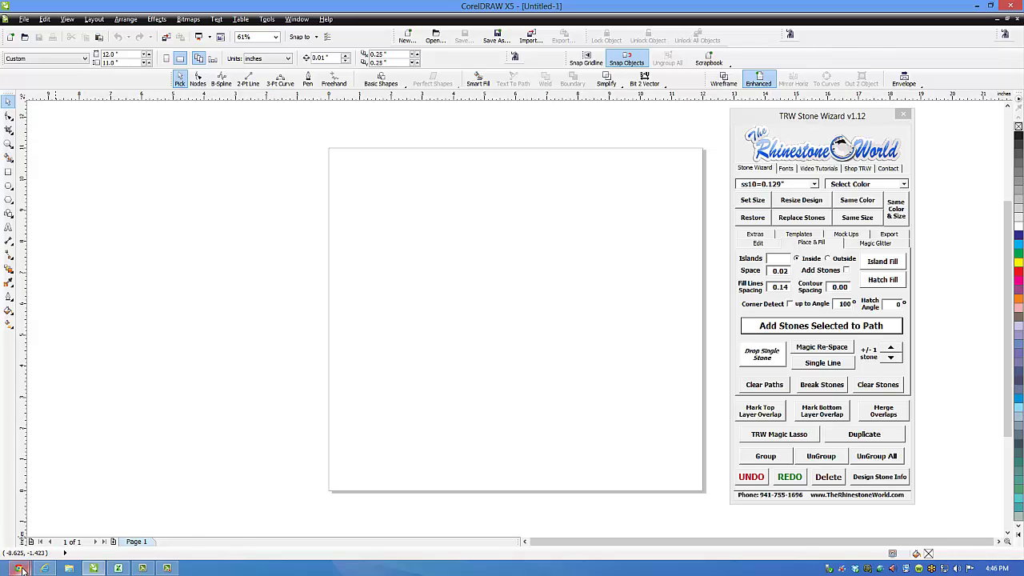
{"action": "mouse_move", "coordinate": [21, 570]}
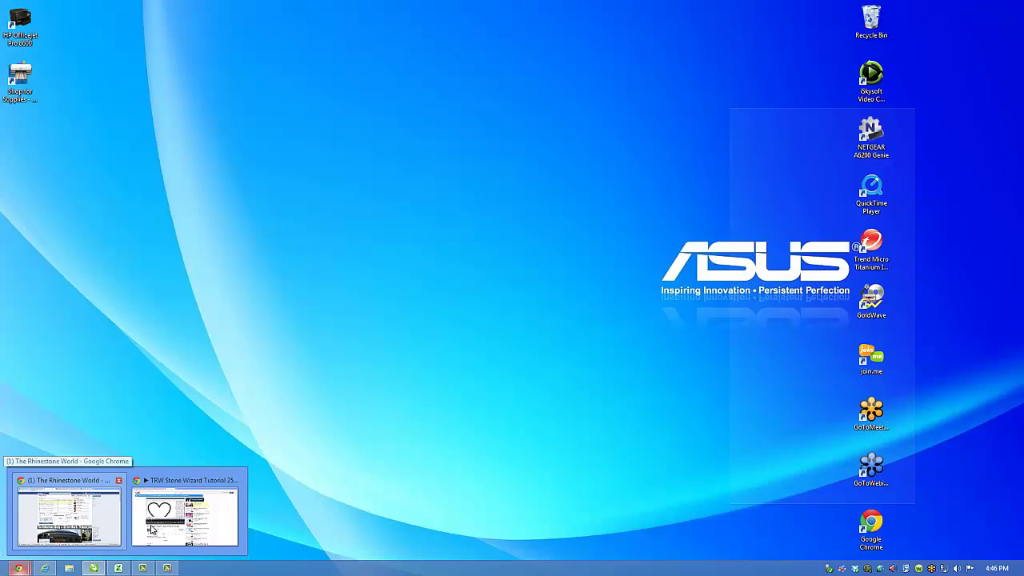
{"action": "mouse_move", "coordinate": [201, 550]}
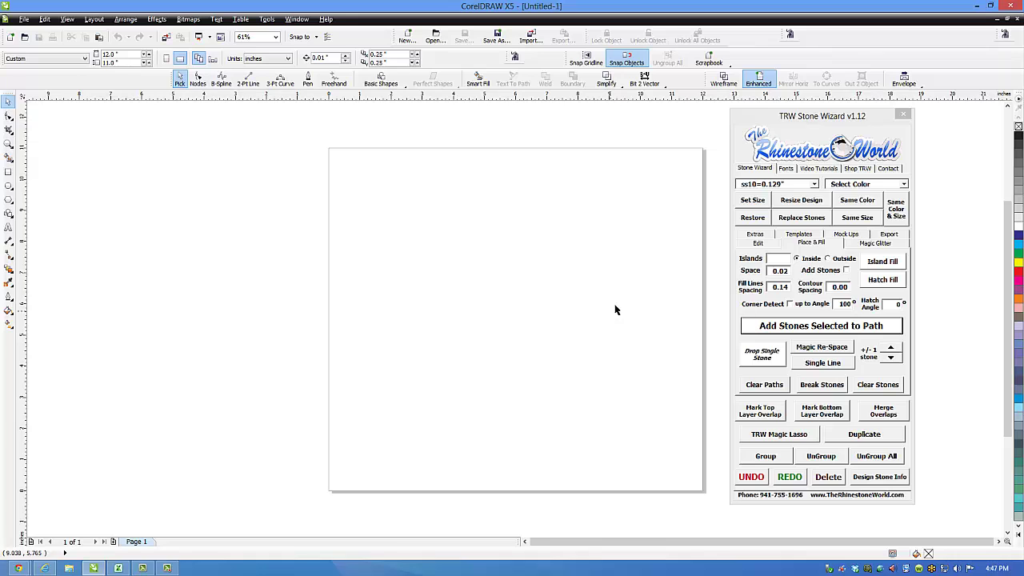
{"action": "left_click_drag", "start_coordinate": [817, 120], "coordinate": [824, 121]}
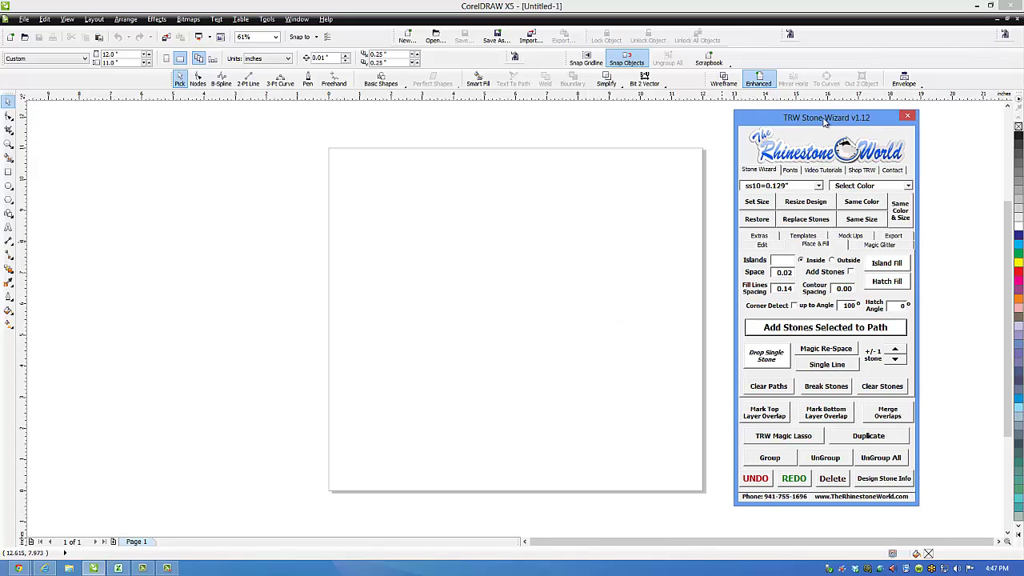